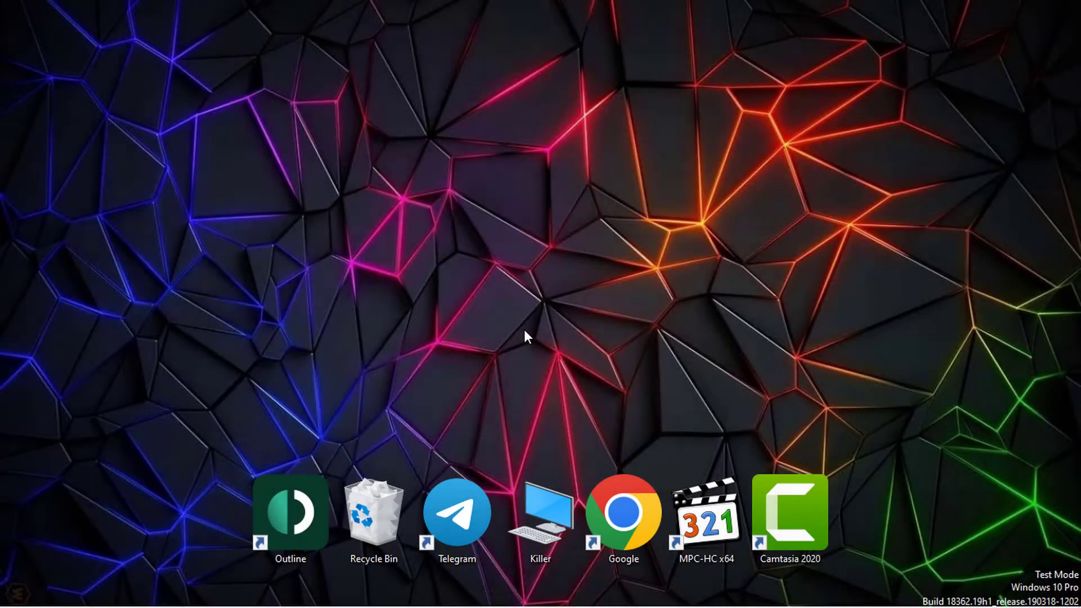
Step: Using netplwiz, change the second local user account from Standard user to Administrator and apply
key("super+r")
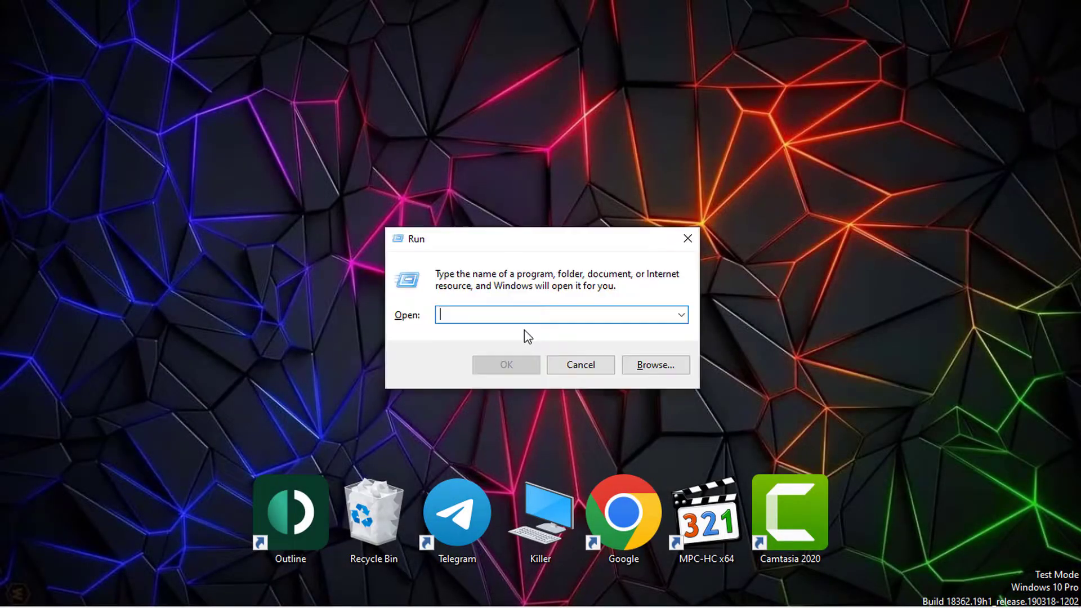
type("netplwiz")
left_click(510, 363)
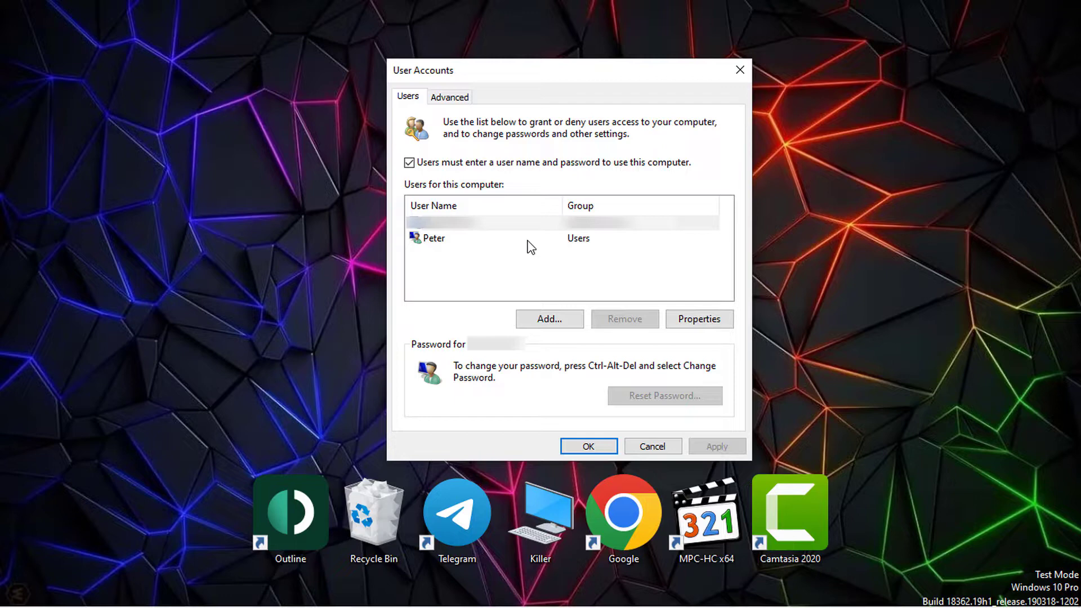
left_click(530, 246)
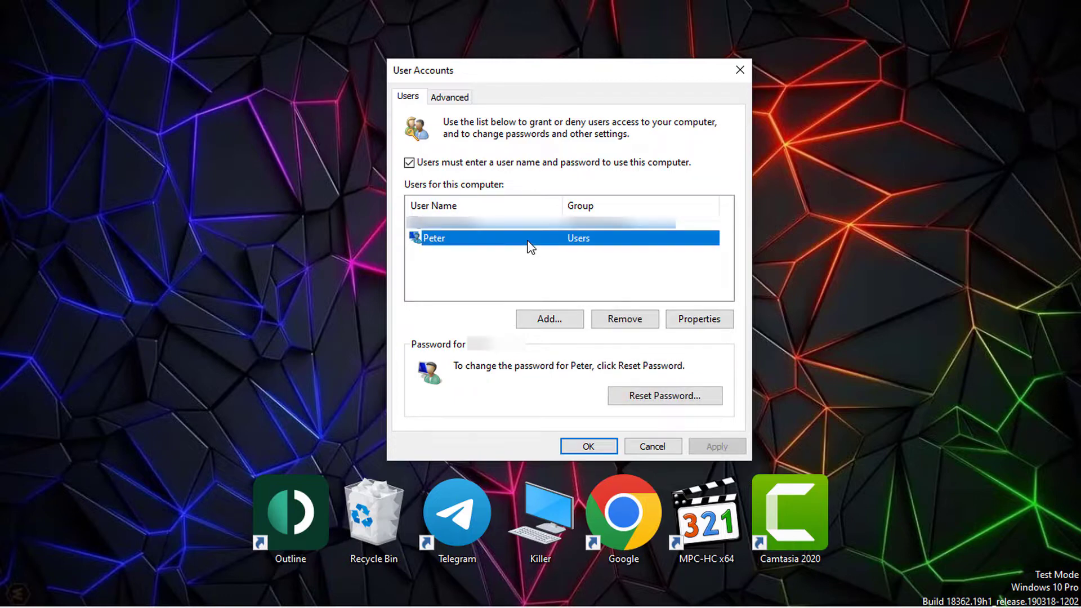
left_click(704, 318)
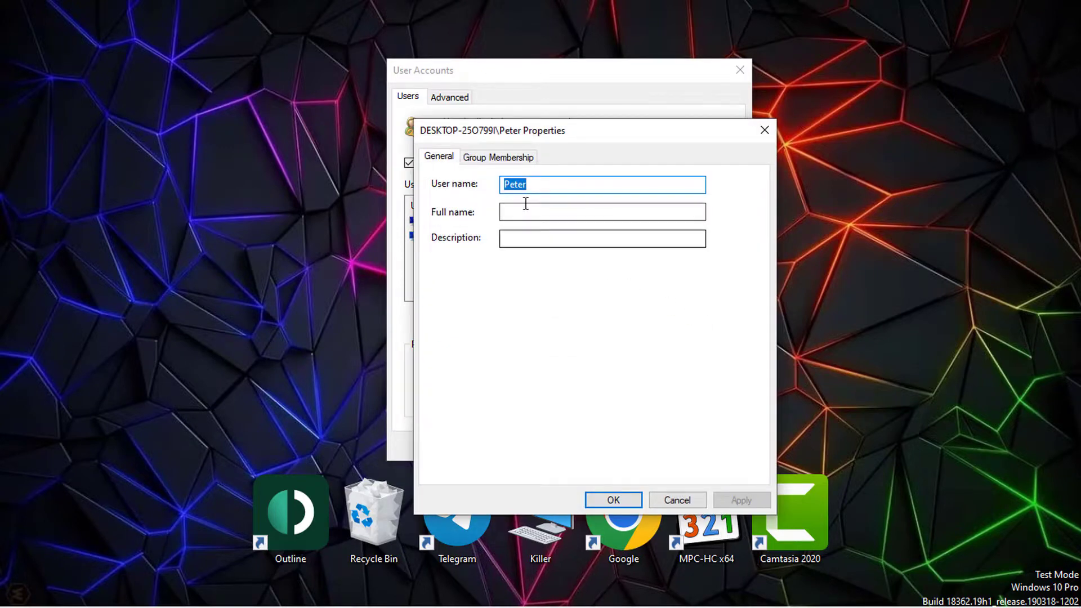
left_click(499, 157)
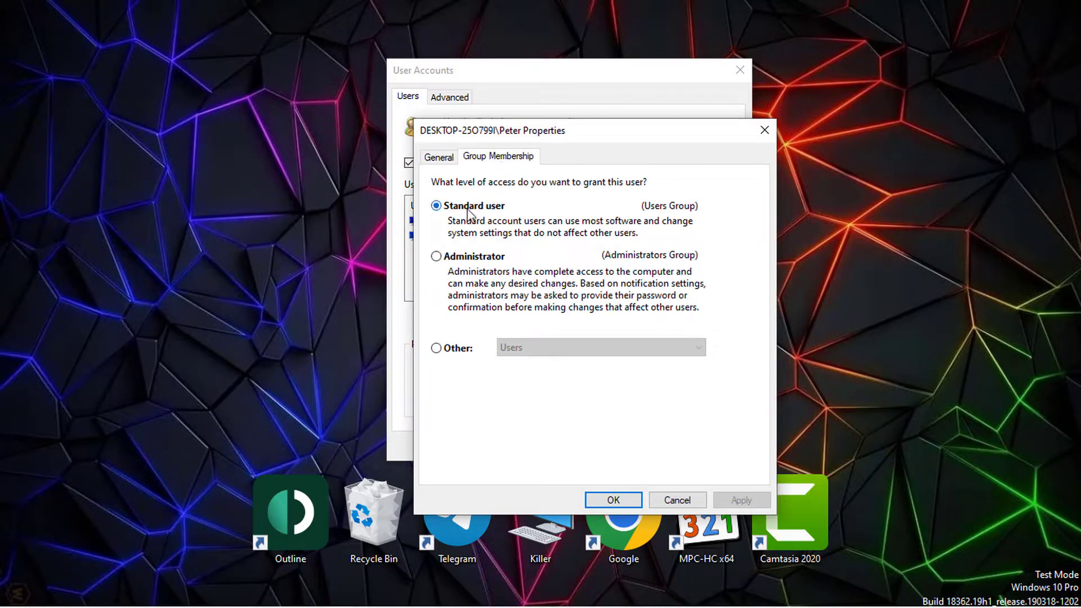
left_click(437, 257)
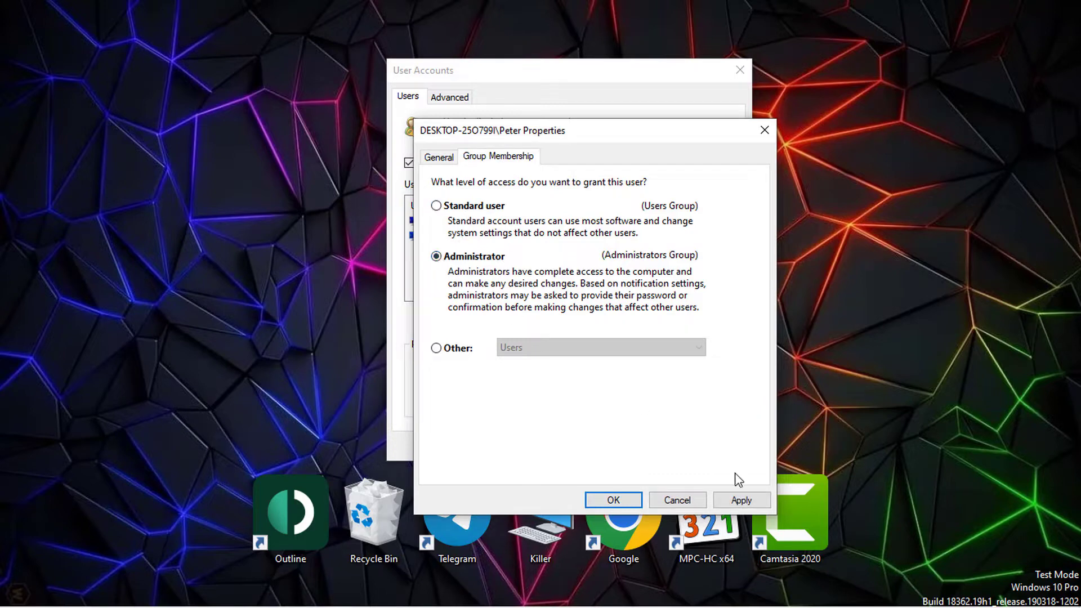
left_click(741, 500)
left_click(613, 500)
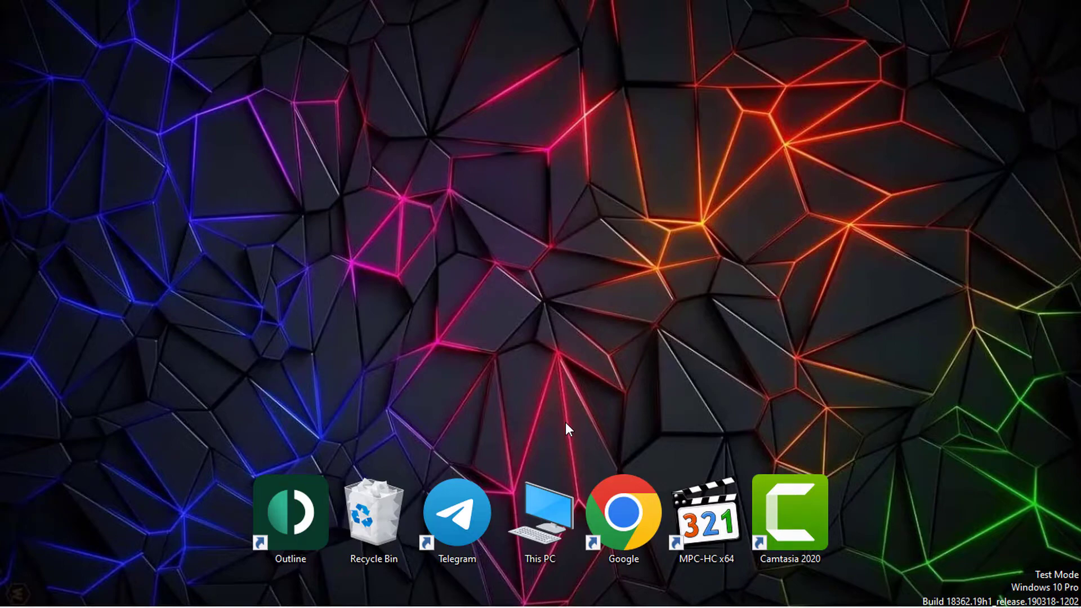
Step: Browse to the profile folder under C:\Users and show hidden items so AppData appears
double_click(536, 505)
left_click(241, 222)
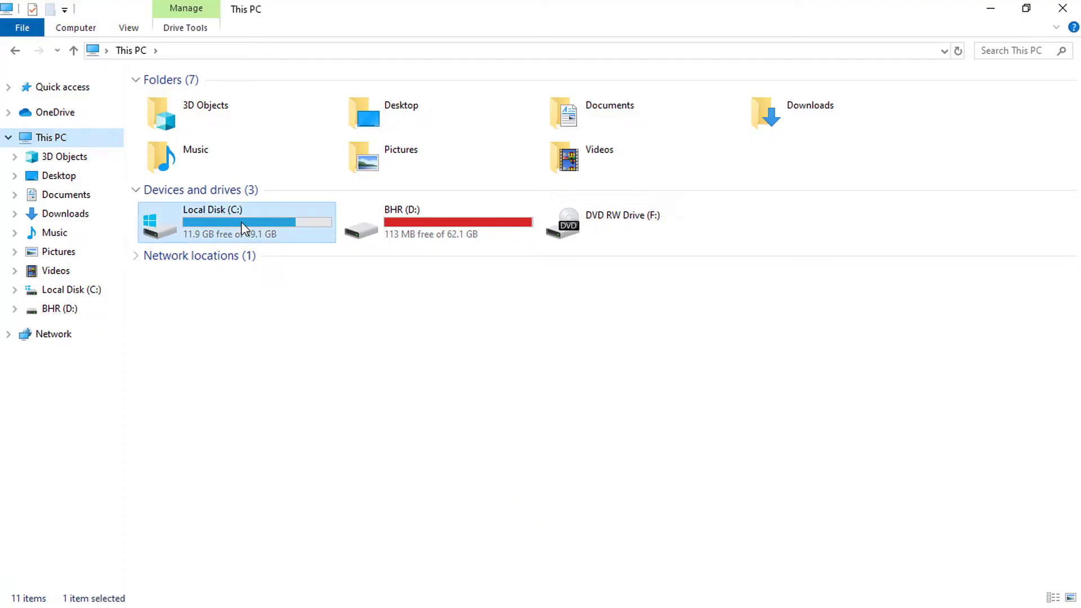
double_click(241, 222)
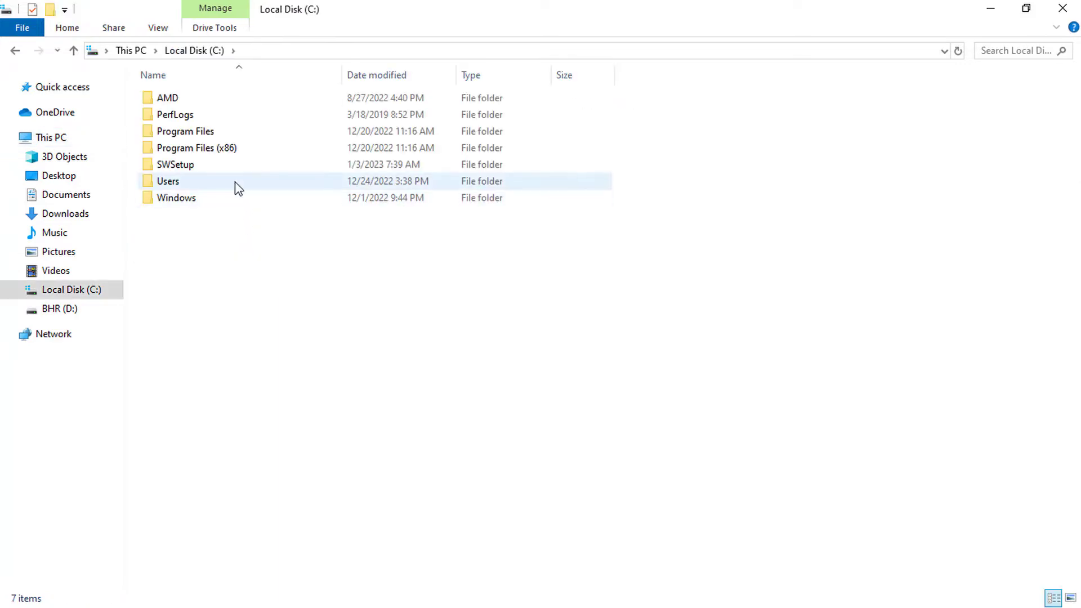
double_click(237, 185)
left_click(241, 123)
double_click(238, 115)
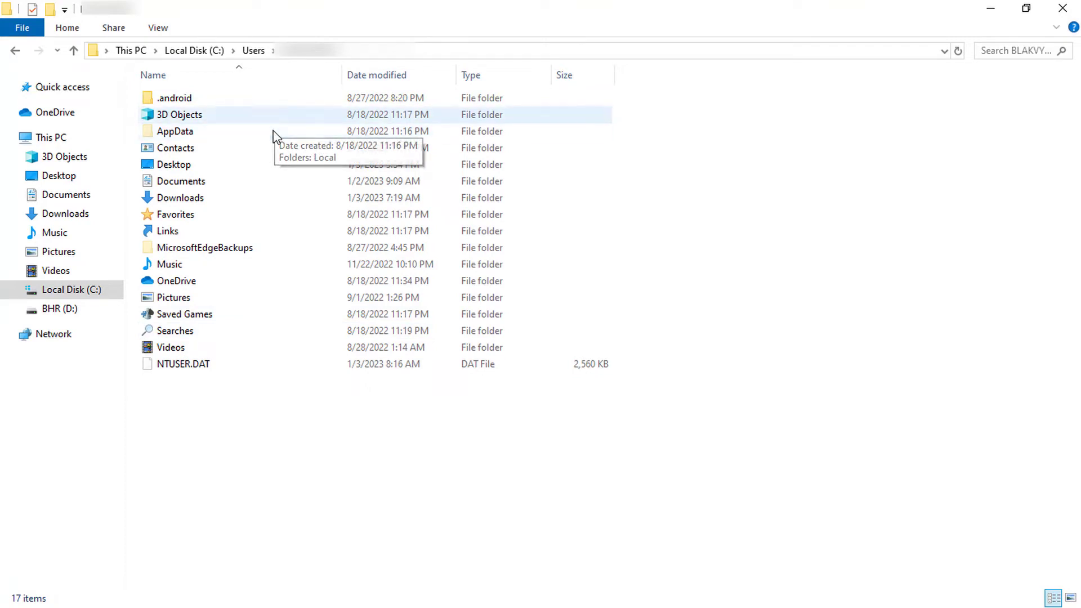
left_click(159, 28)
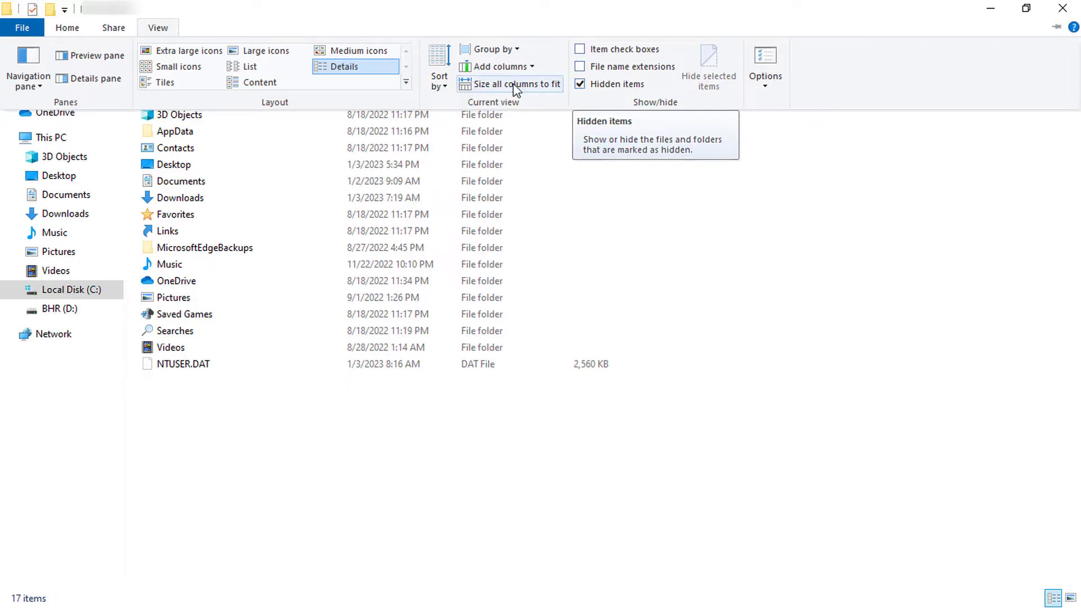
left_click(357, 124)
Step: In AppData\Local, open the Temp folder's editable permissions to check SYSTEM's Read and Write access
double_click(314, 132)
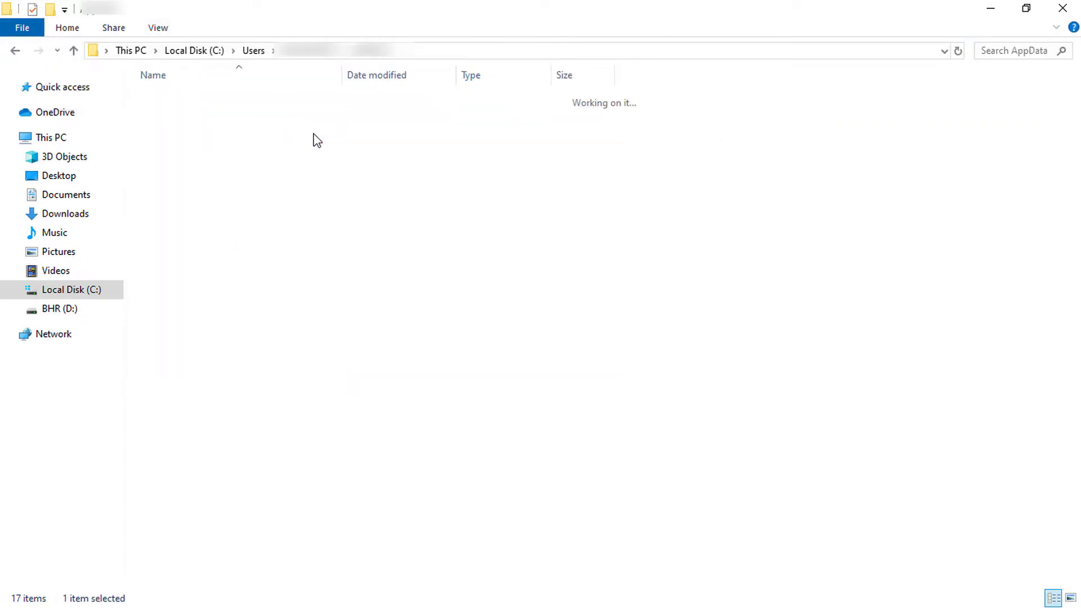
double_click(295, 98)
scroll(296, 103, "down", 3)
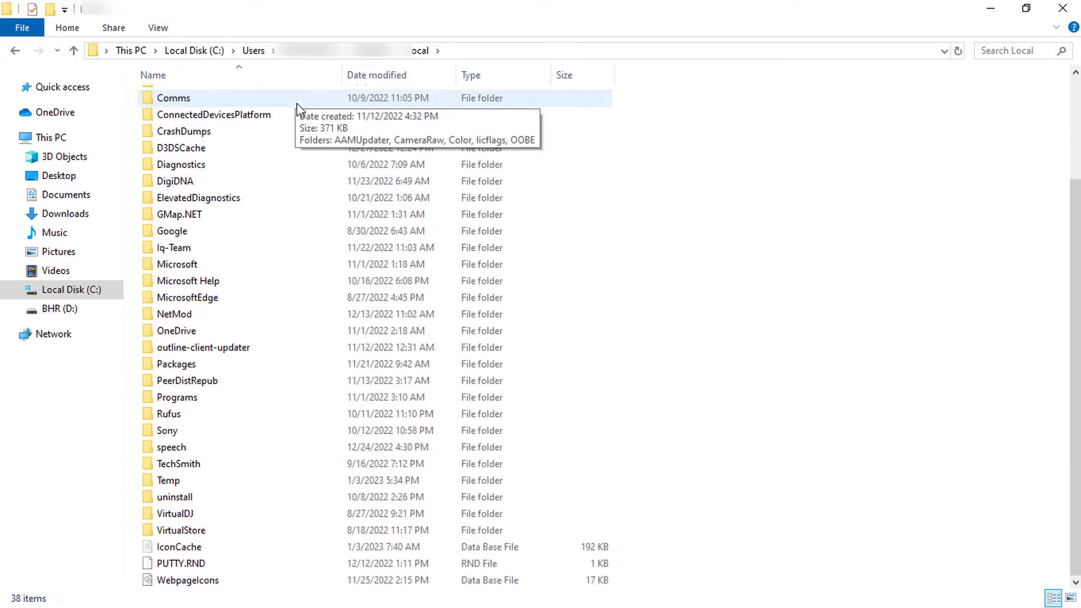
left_click(174, 481)
right_click(173, 481)
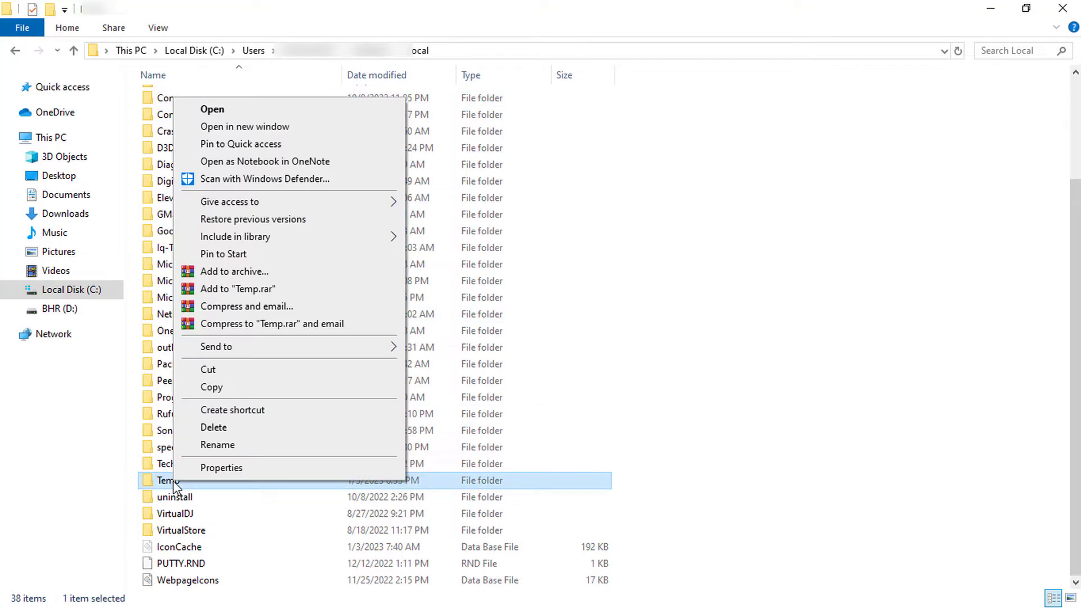
left_click(214, 469)
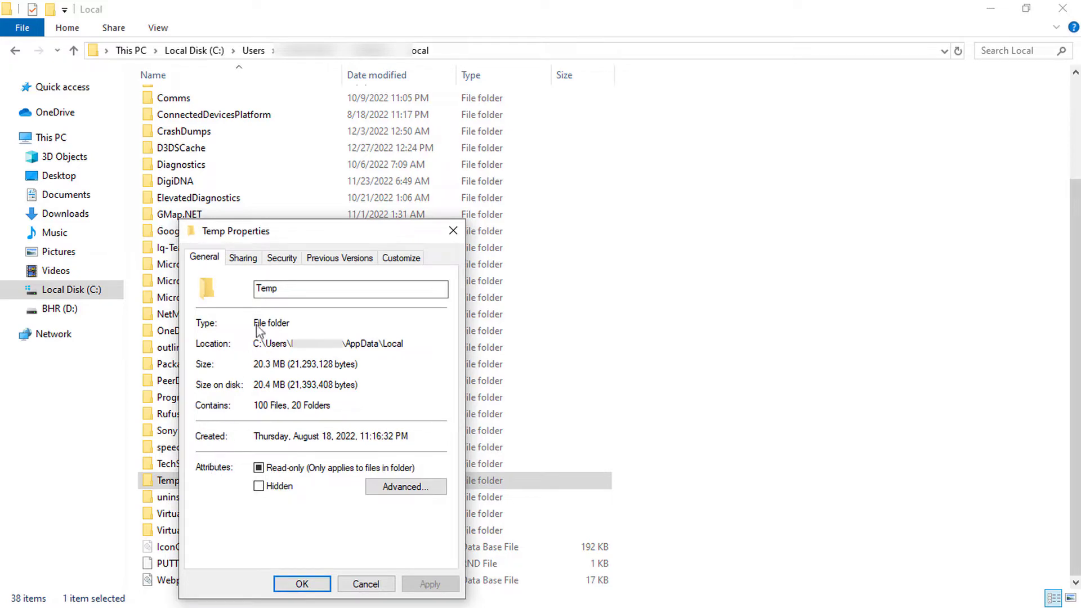
left_click(281, 258)
left_click(408, 390)
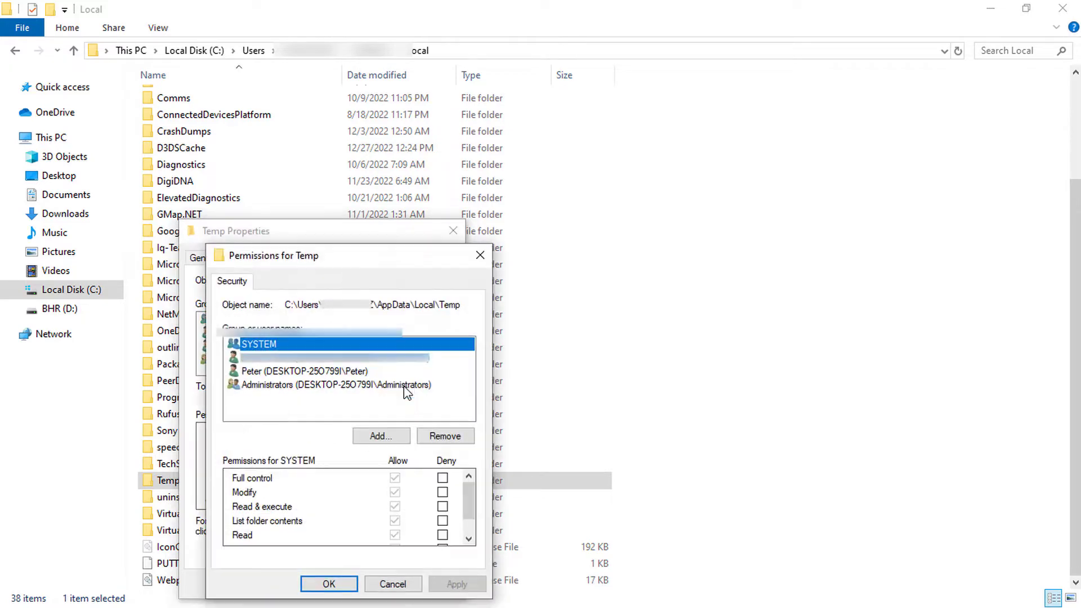
left_click_drag(468, 491, 467, 509)
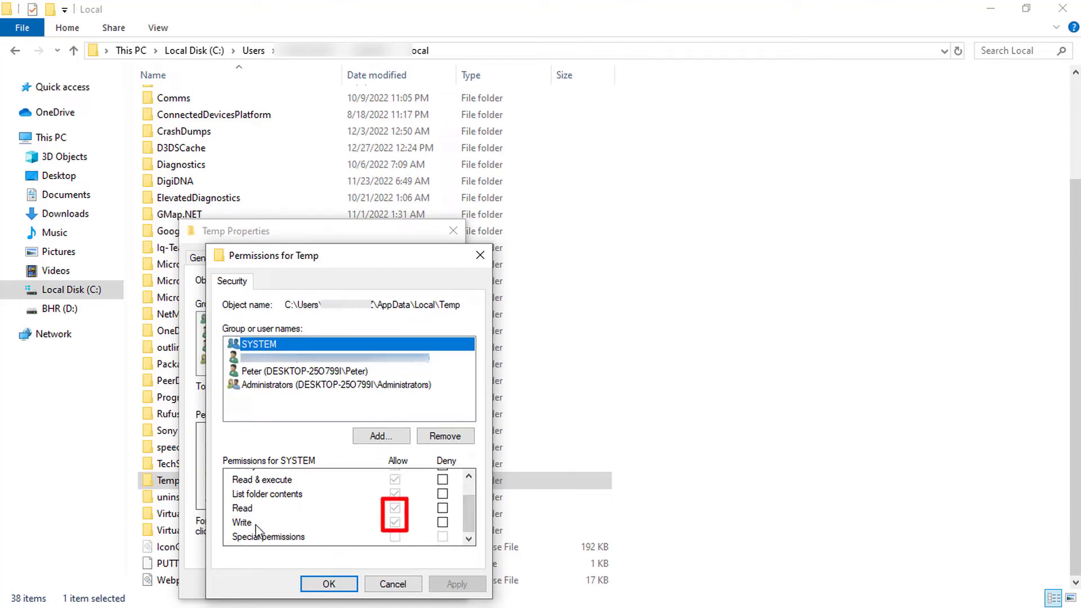
Step: Close the Temp permissions and check SYSTEM's permissions on the Packages folder
left_click(329, 584)
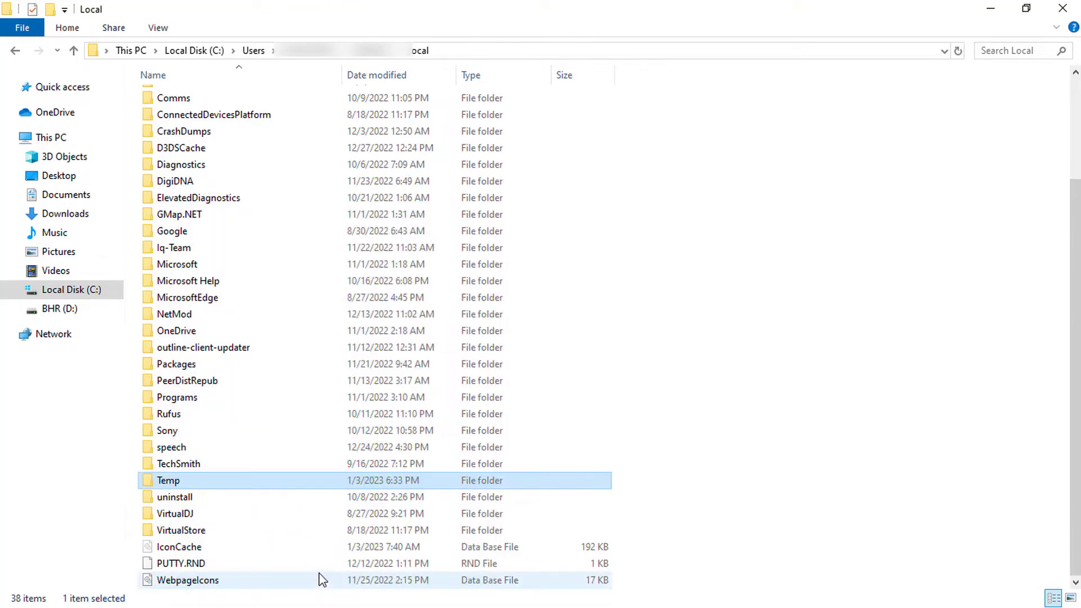
right_click(303, 370)
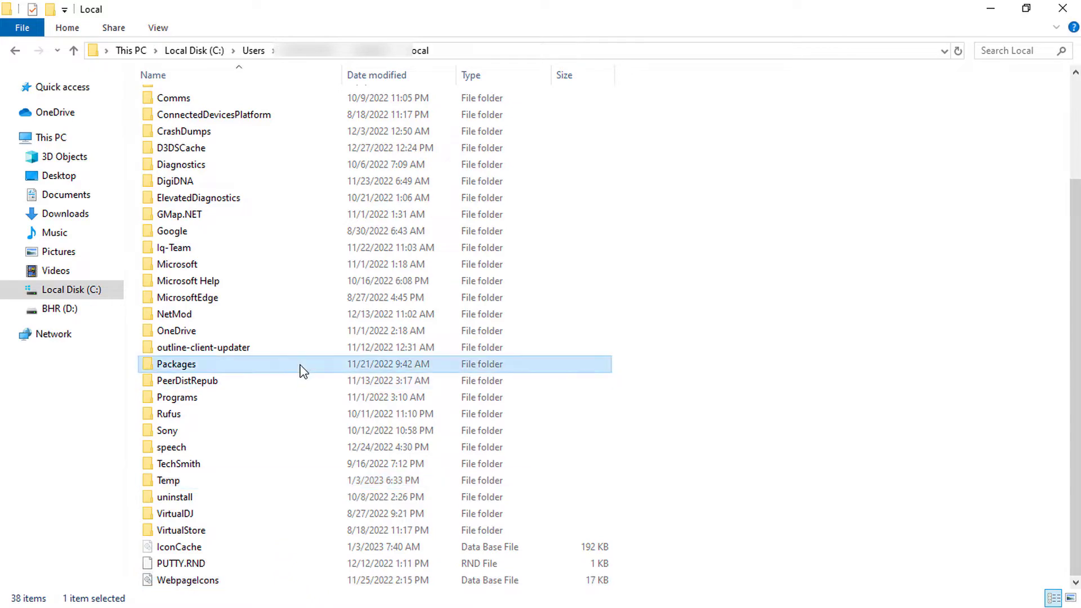
left_click(343, 594)
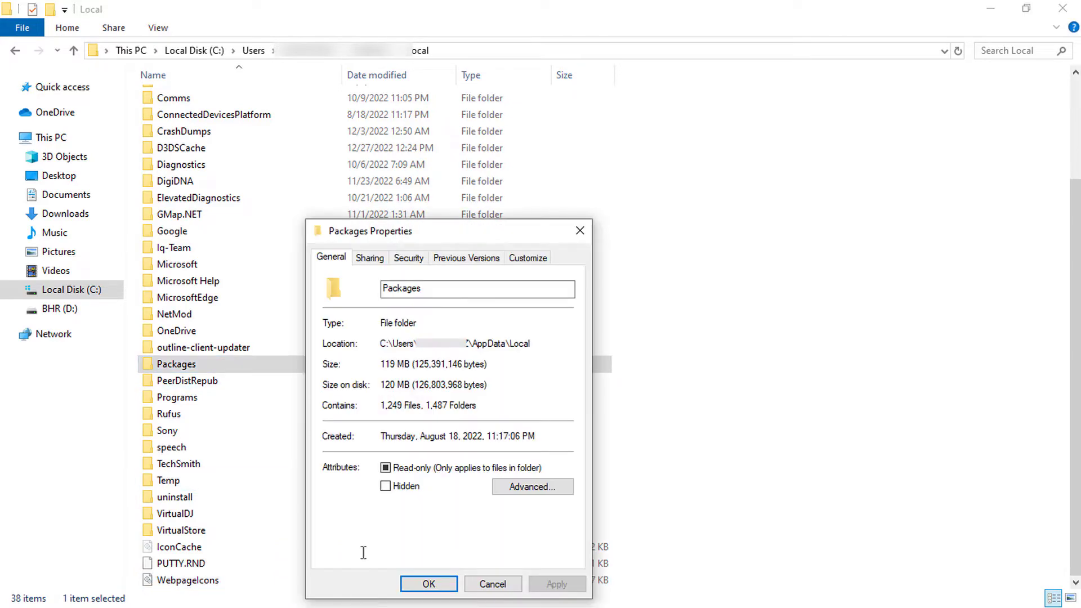
left_click(409, 258)
left_click(524, 393)
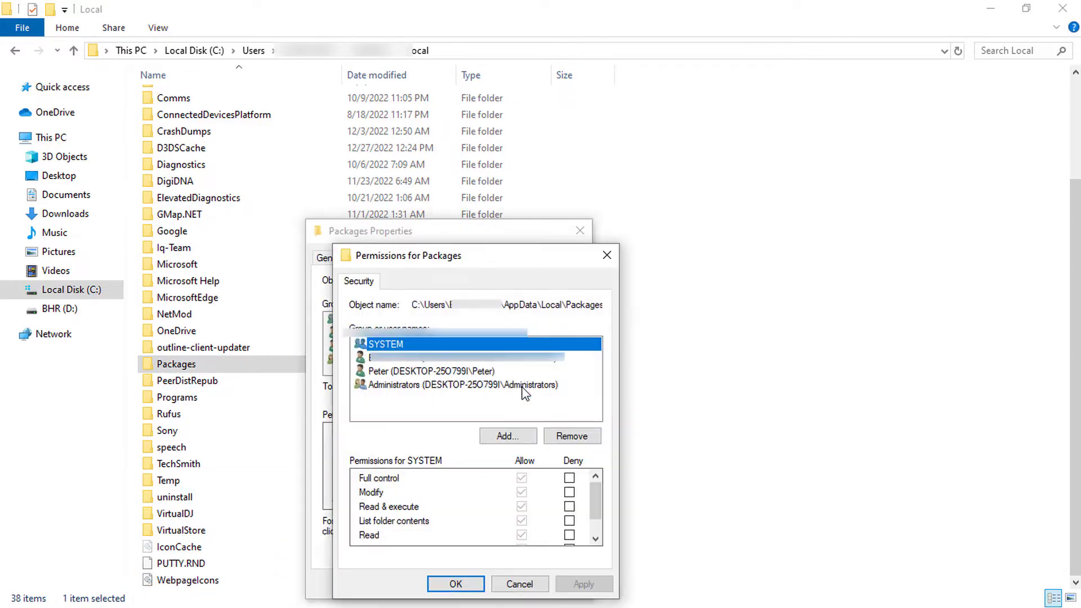
scroll(416, 518, "down", 1)
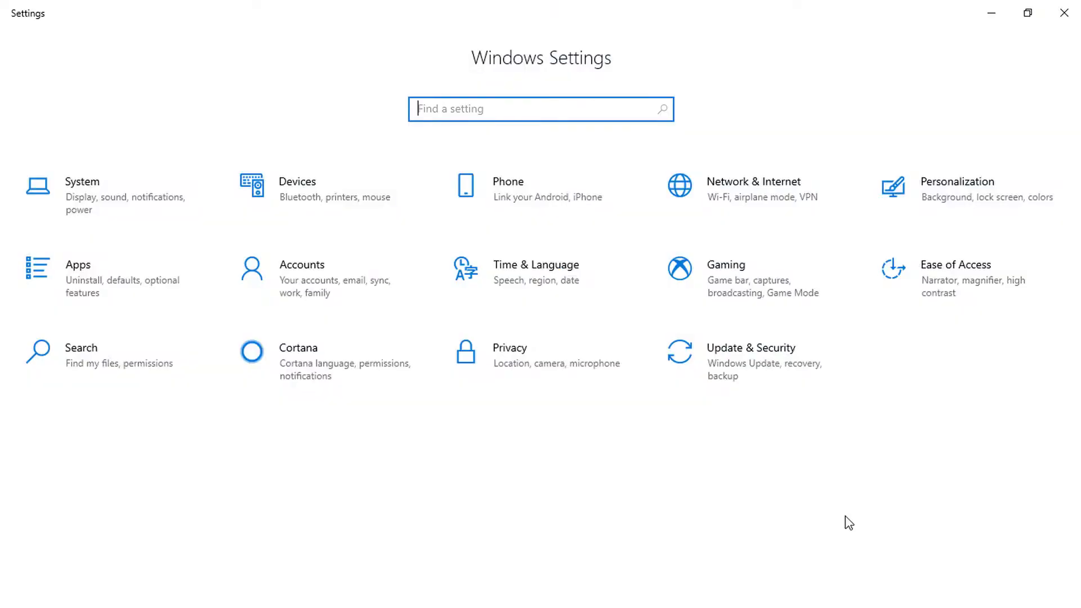
Step: Under Update & Security > For developers, switch to Sideload apps and confirm with Yes
left_click(768, 359)
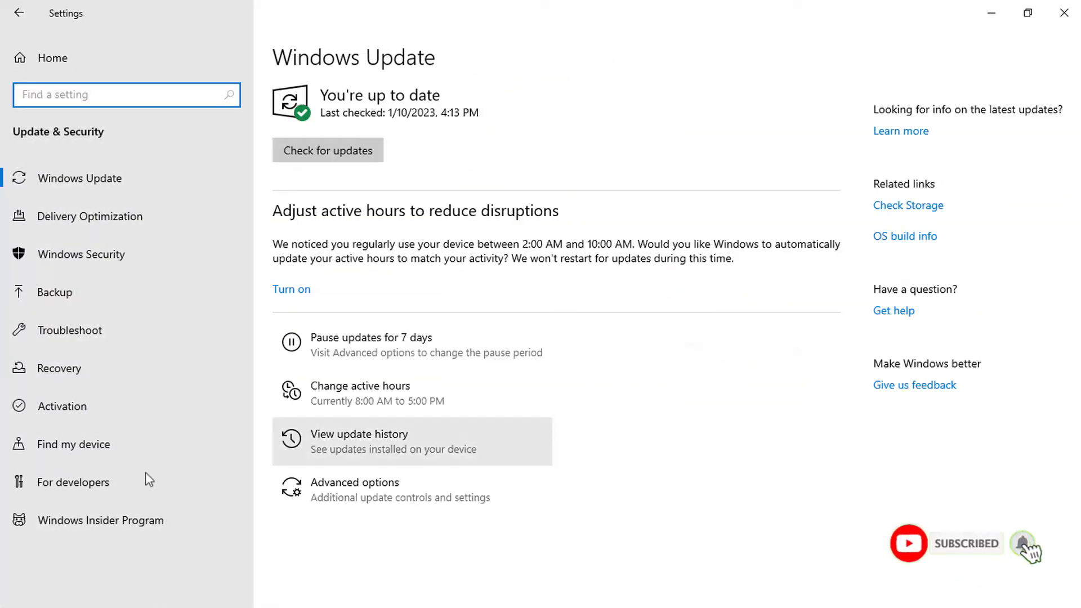
left_click(109, 479)
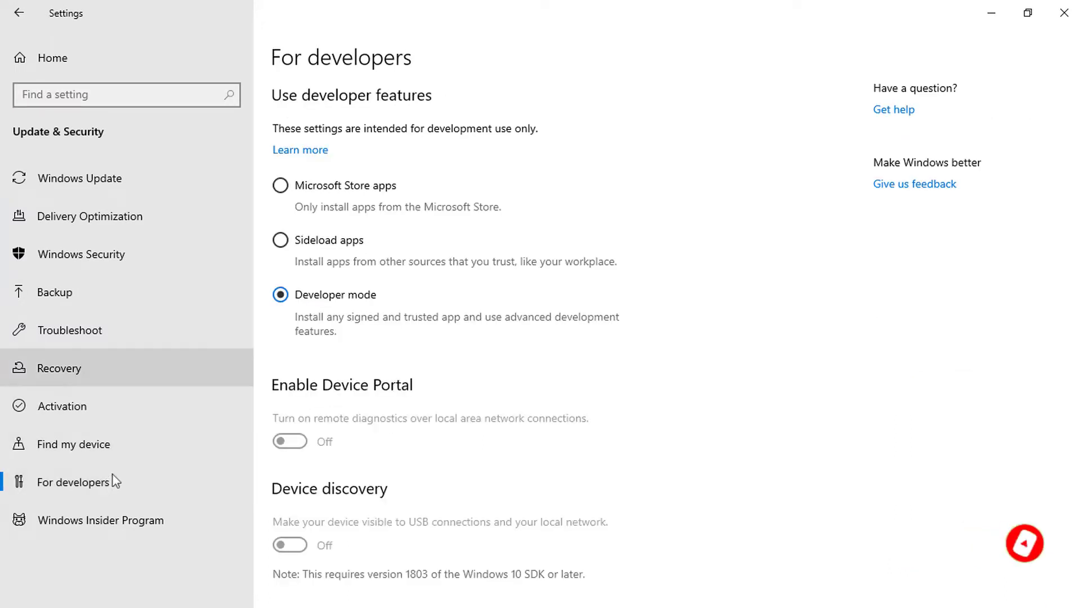
left_click(280, 242)
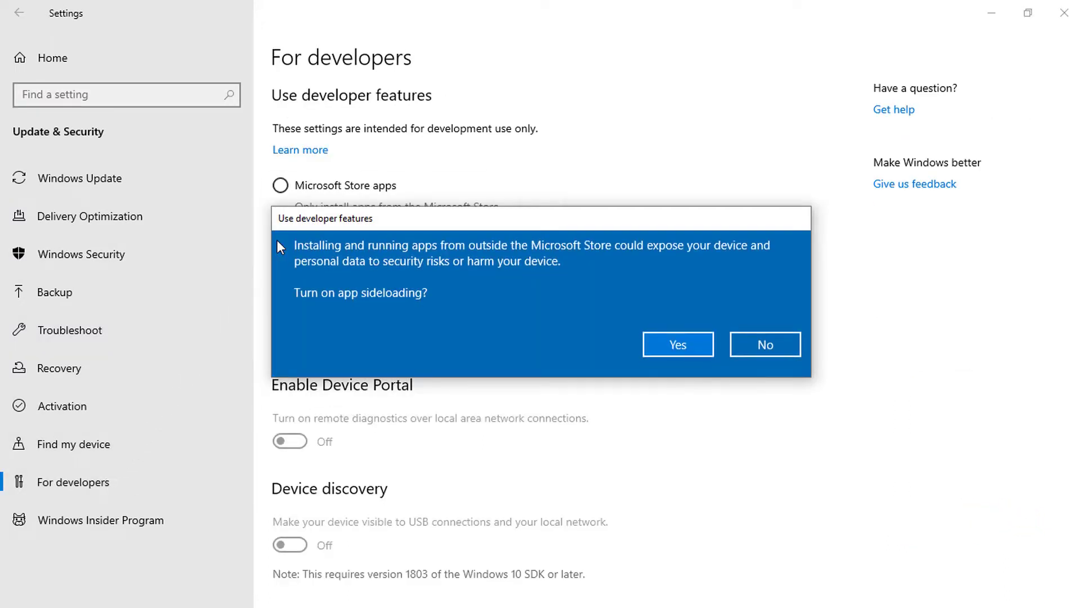
left_click(671, 349)
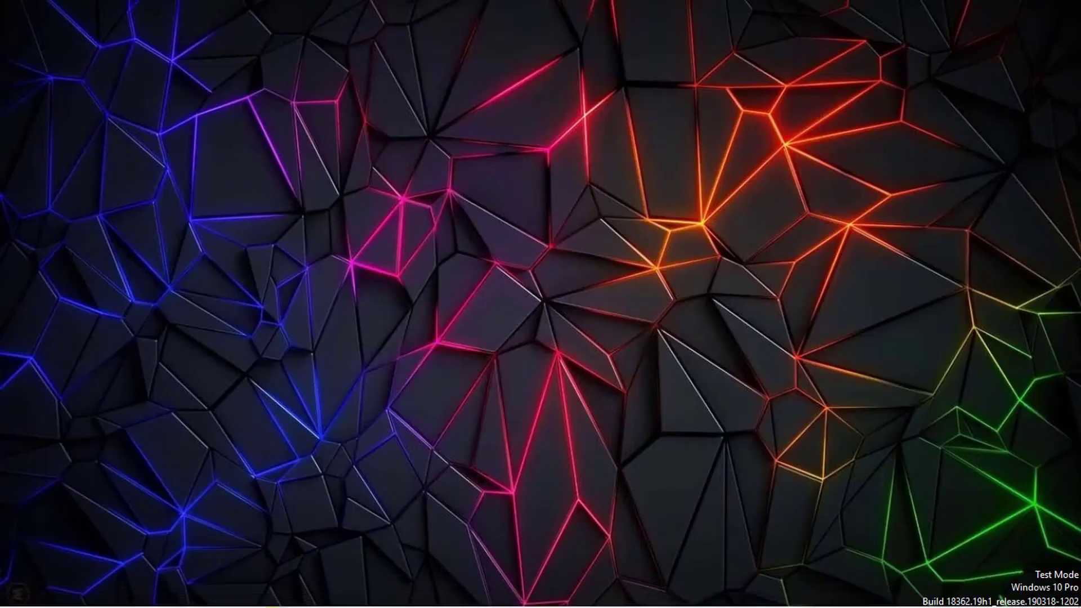
Step: From Start, go to Settings > Update & Security and run Check for updates
left_click(8, 601)
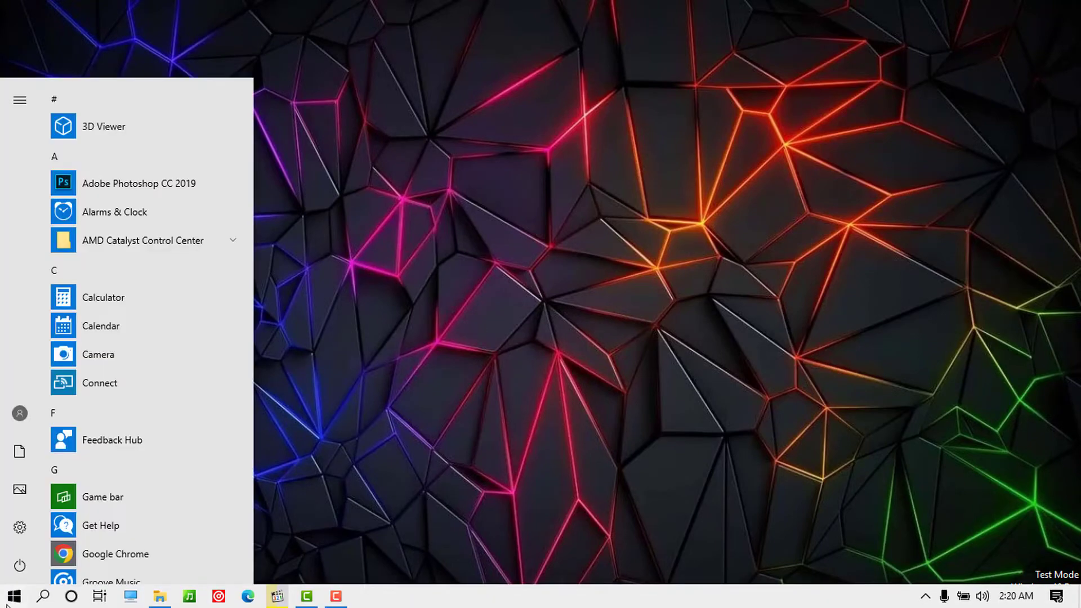
left_click(20, 528)
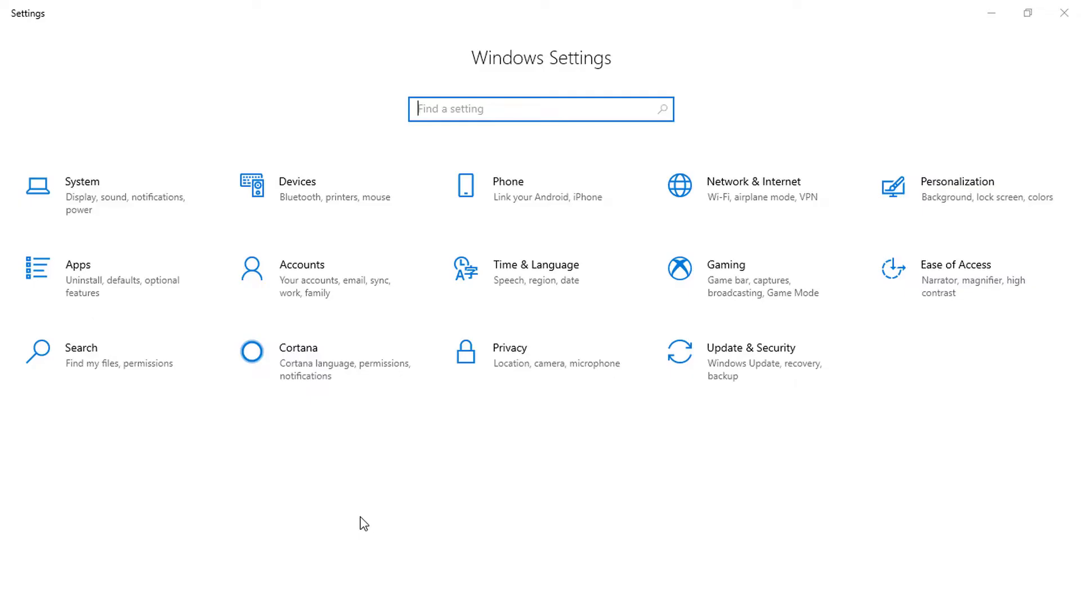
left_click(776, 369)
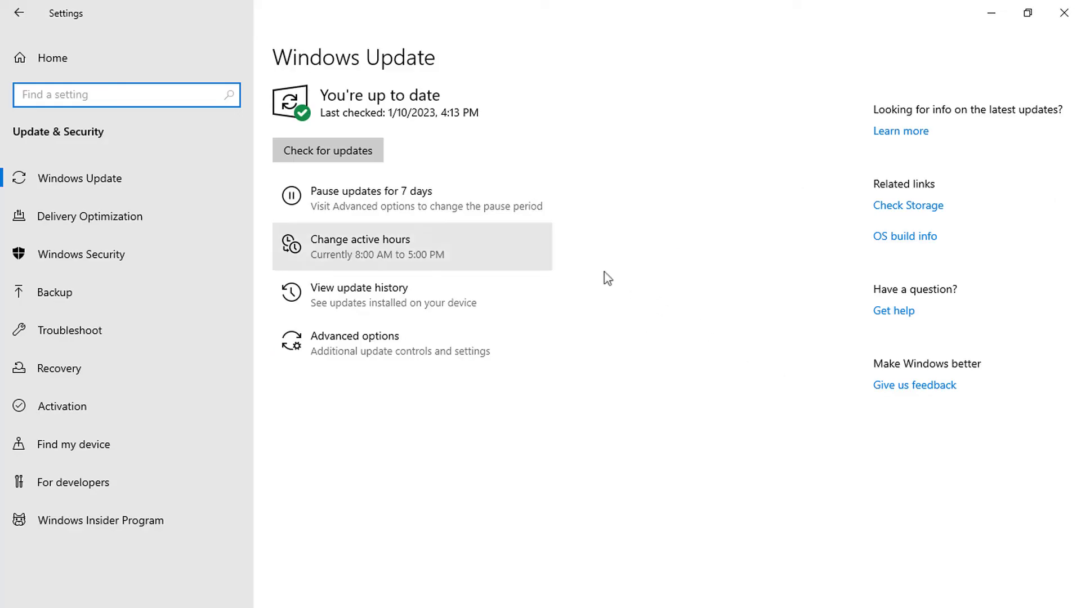
left_click(366, 150)
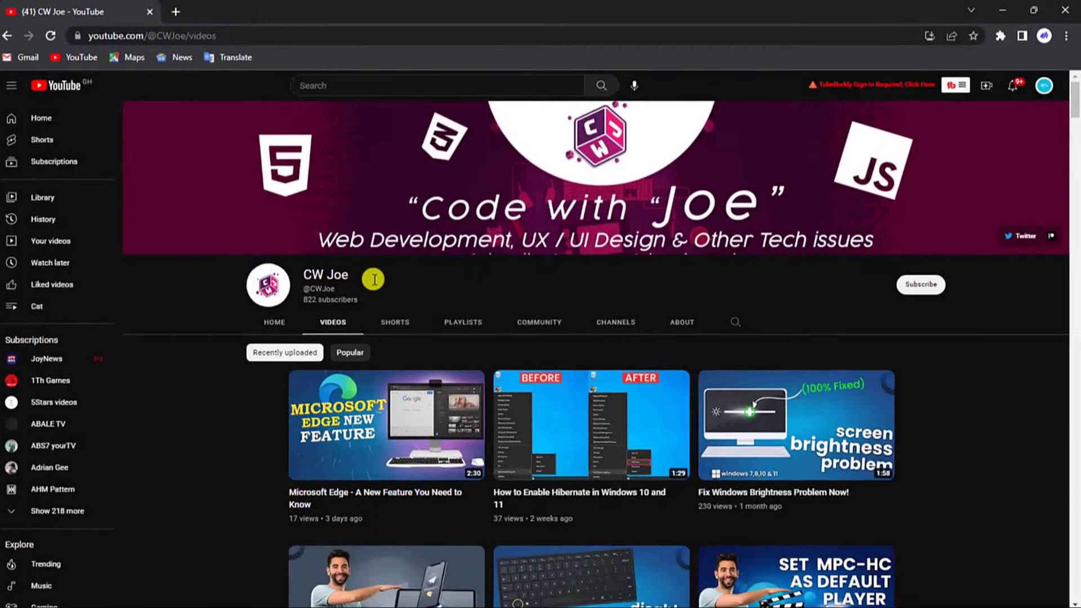
left_click(939, 287)
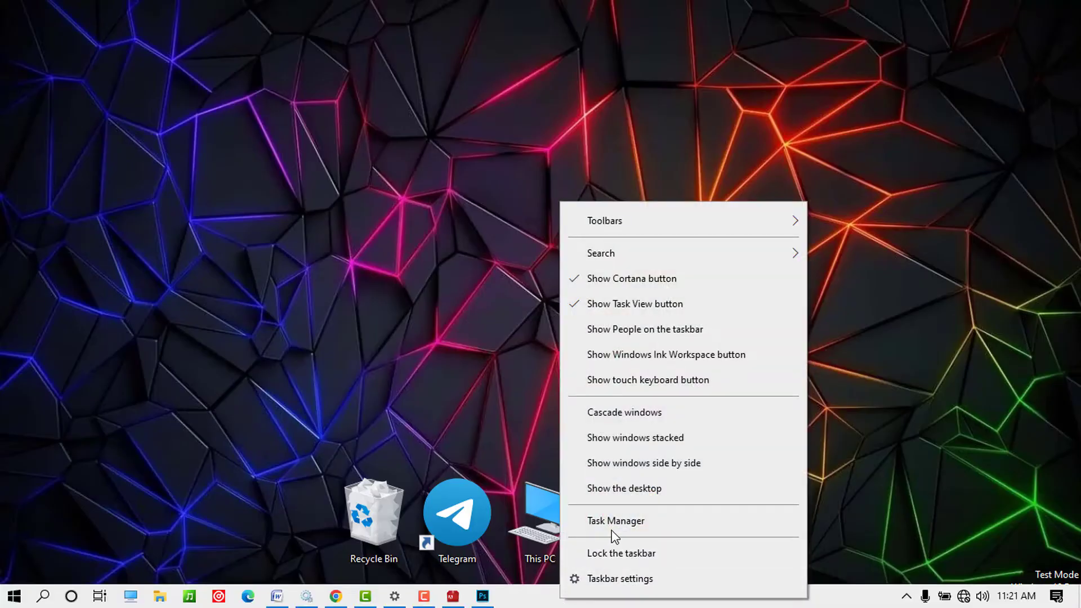
Step: In Task Manager, select the Adobe IPC Broker (32 bit) background process
left_click(612, 530)
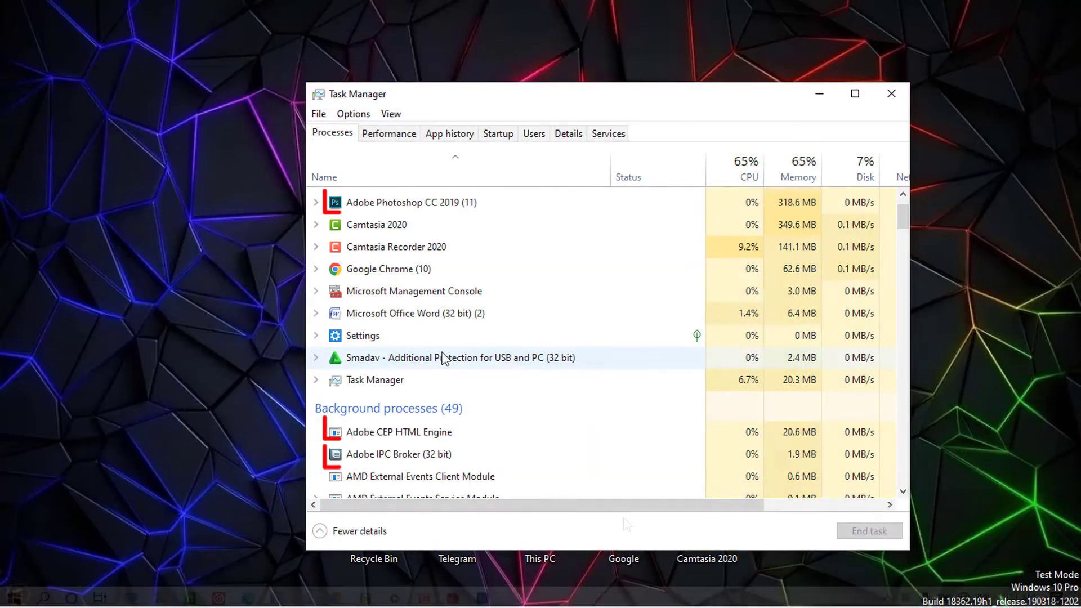
left_click(429, 459)
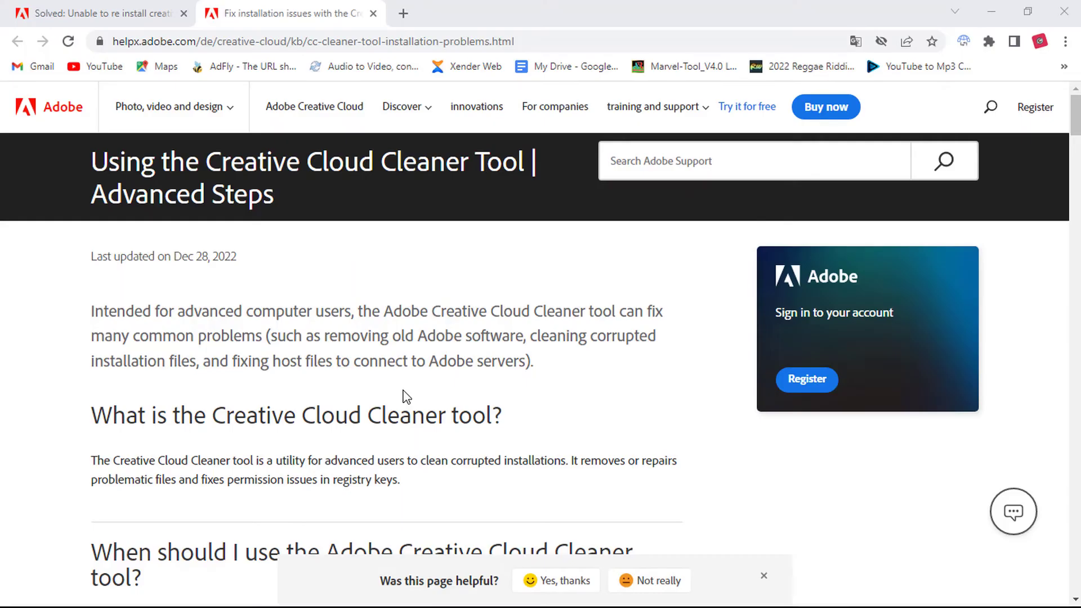
Step: Filter the Cleaner Tool instructions to Windows and save AdobeCreativeCloudCleanerTool.exe to Downloads
scroll(406, 397, "down", 15)
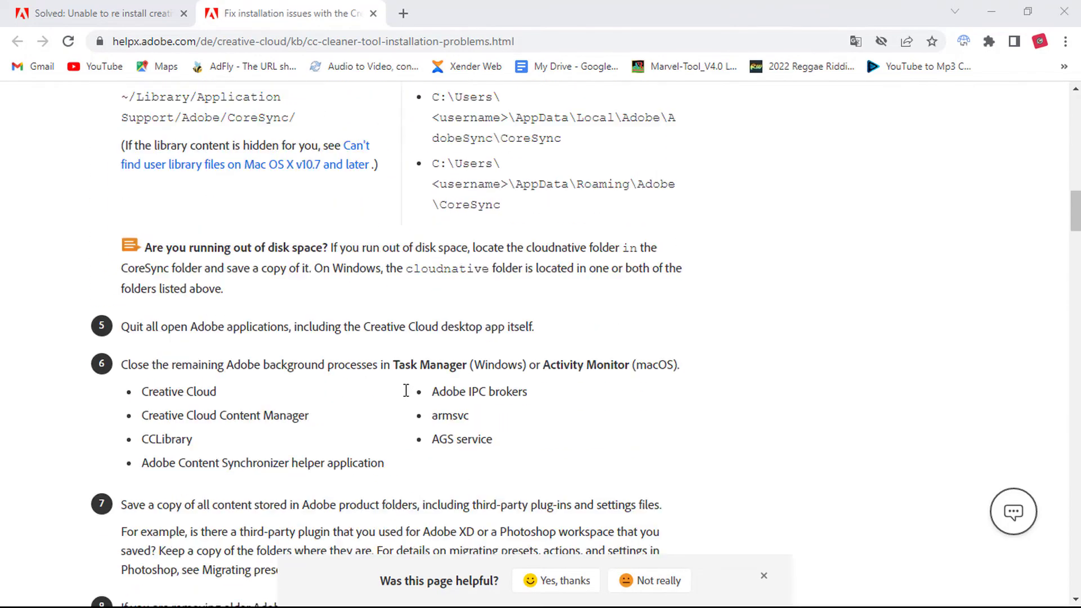
scroll(406, 390, "down", 7)
scroll(406, 390, "down", 3)
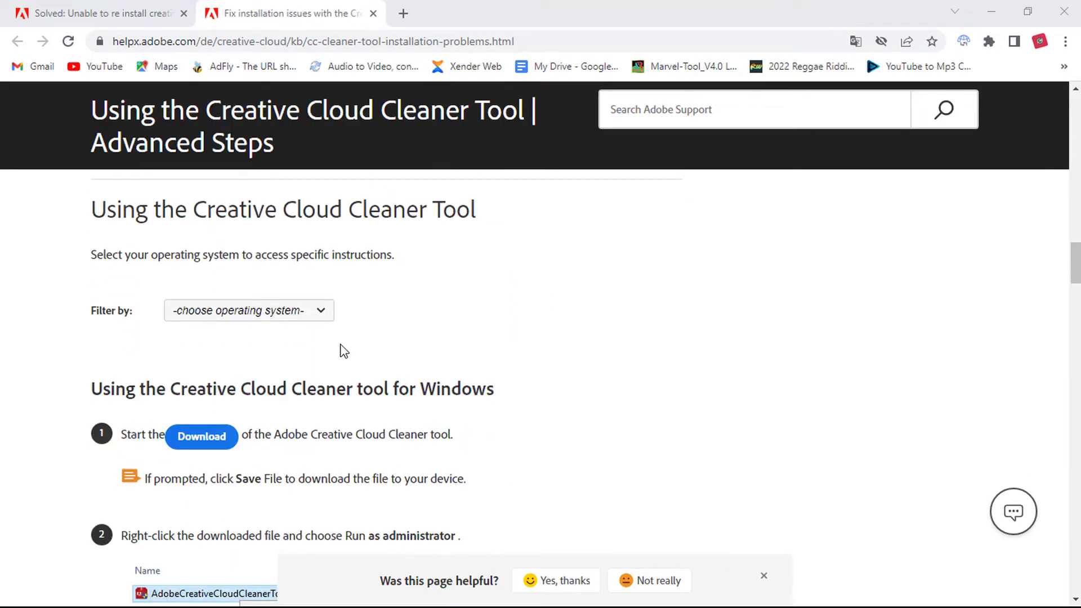
left_click(320, 313)
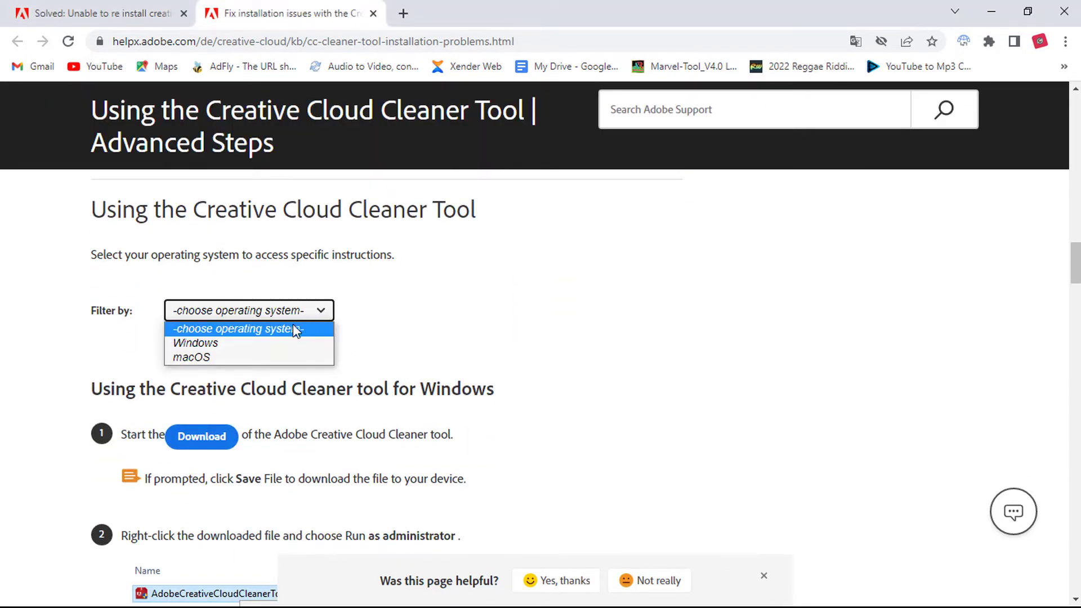
left_click(245, 343)
left_click(221, 438)
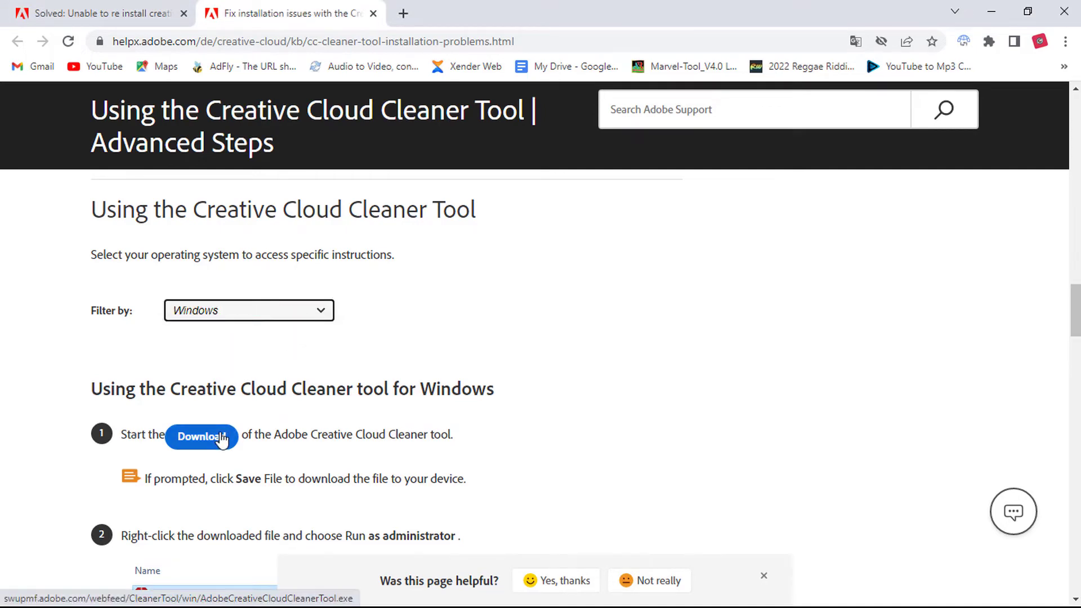
left_click(407, 355)
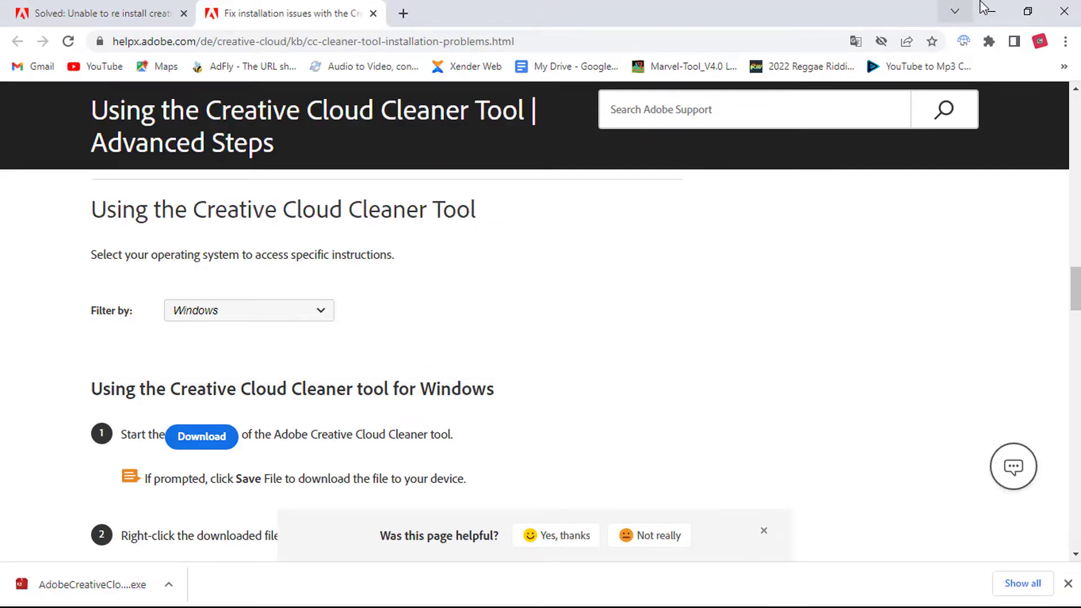
Step: Run the Cleaner Tool as administrator, choosing English (e) and accepting the licence (y)
left_click(984, 9)
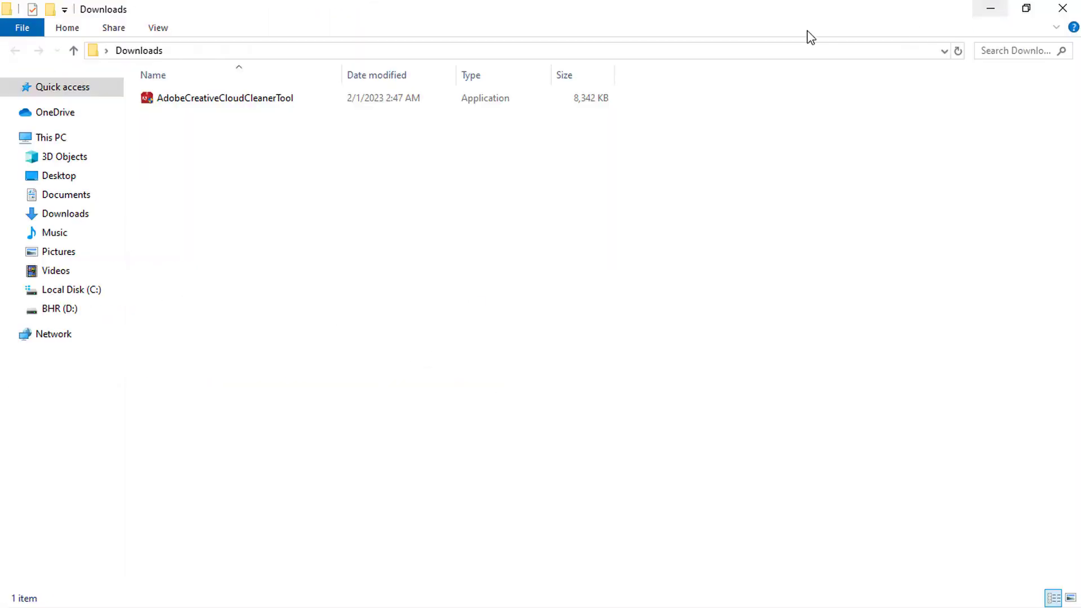
right_click(348, 104)
left_click(383, 125)
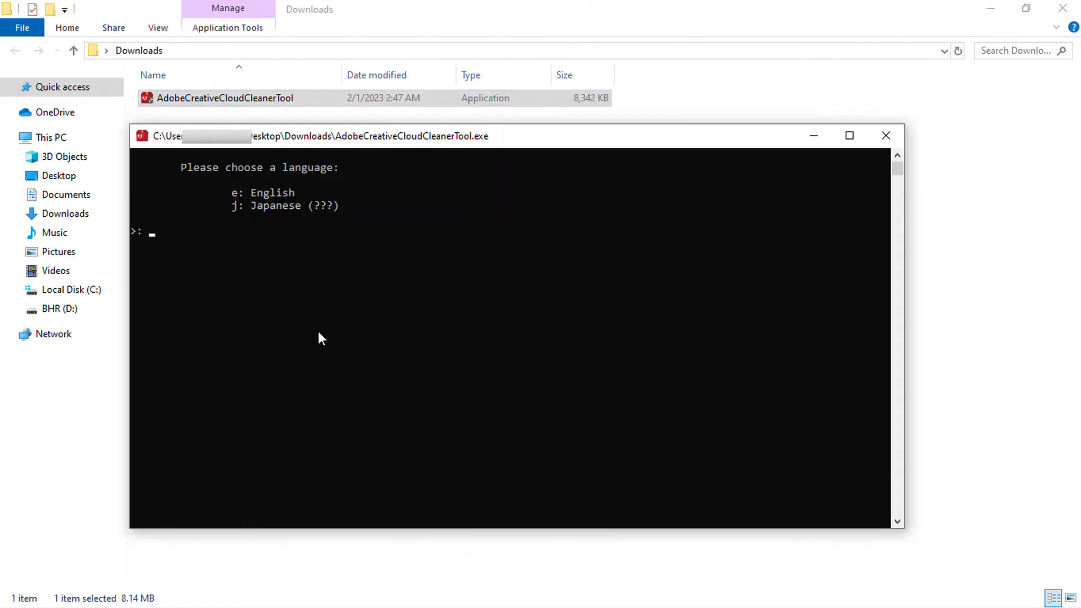
type("e")
key("Return")
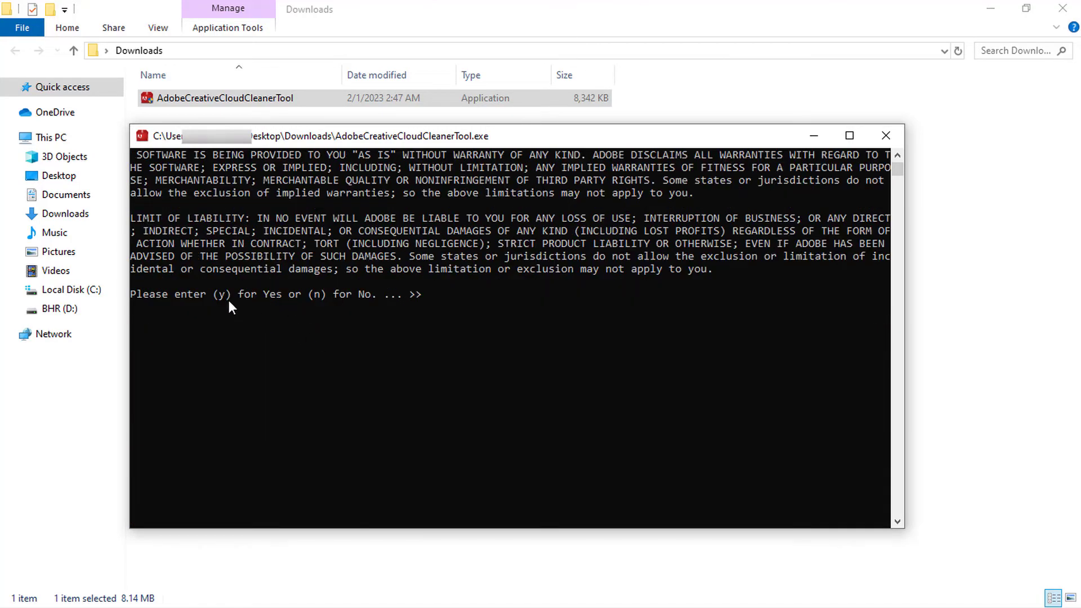
type("y")
key("Return")
Step: Choose option 1 (All), confirm removal with y, then quit once cleanup succeeds
left_click(226, 353)
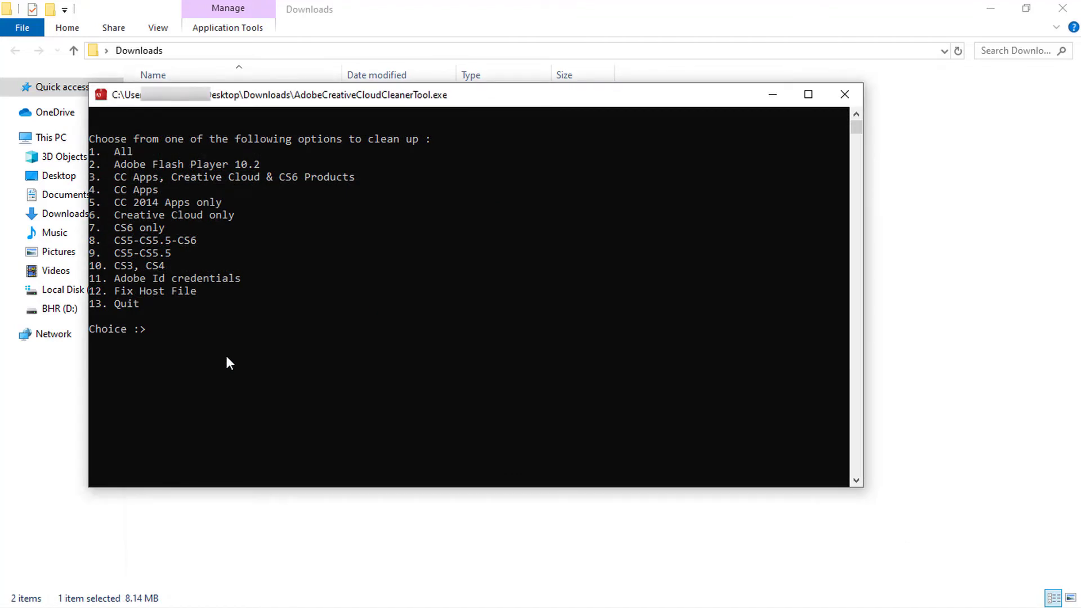
type("6")
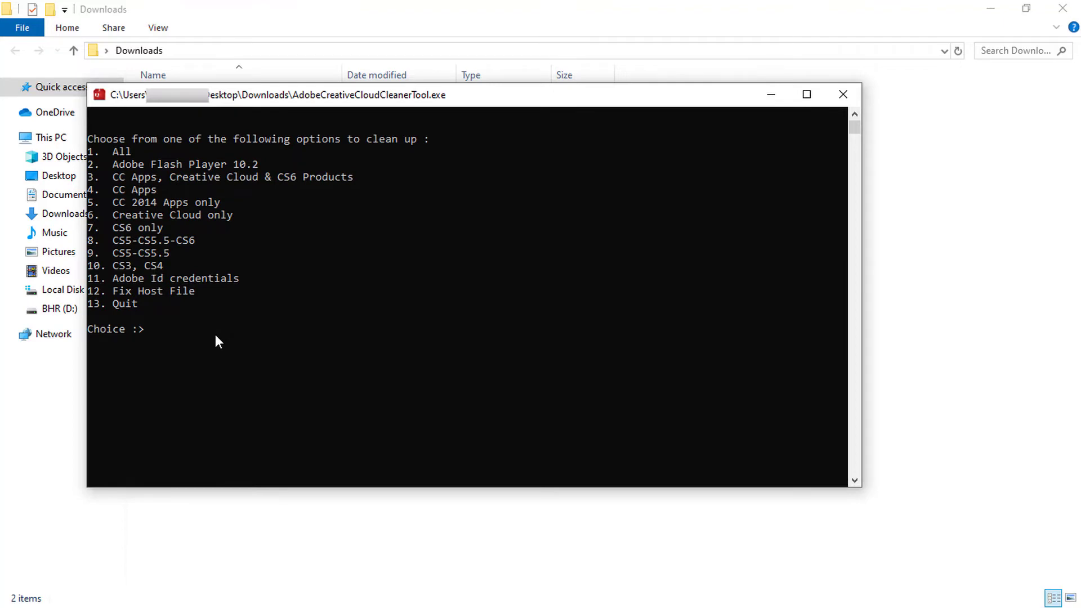
type("1")
key("Return")
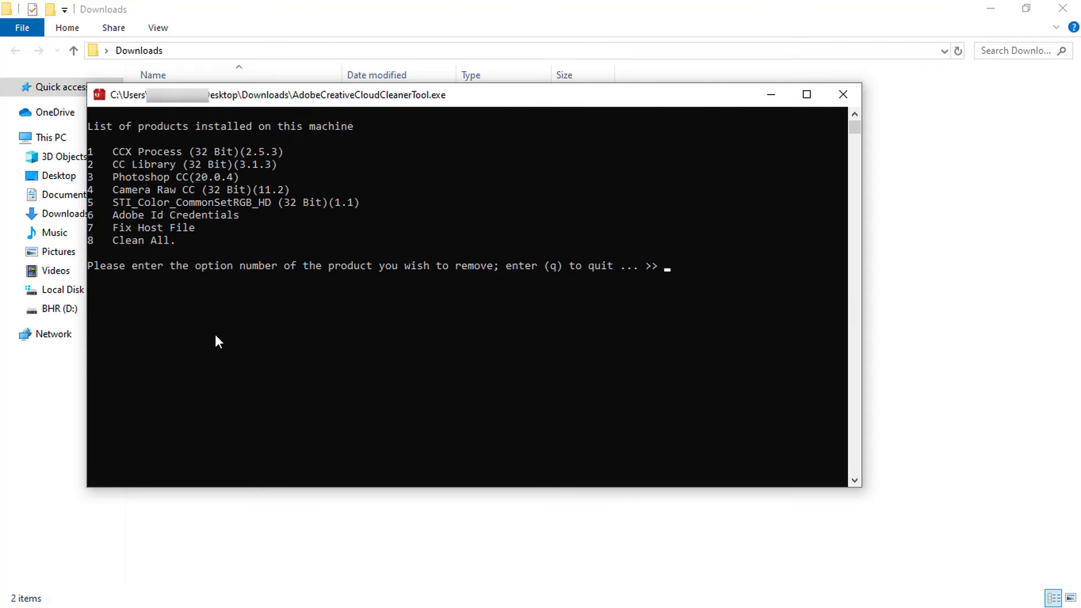
type("y")
key("Return")
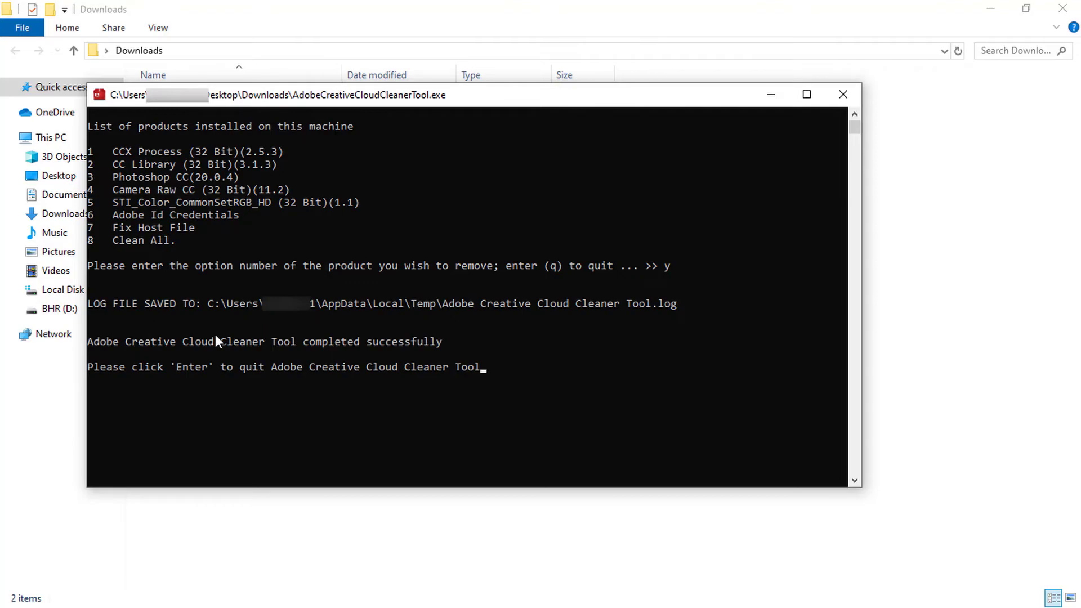
key("Return")
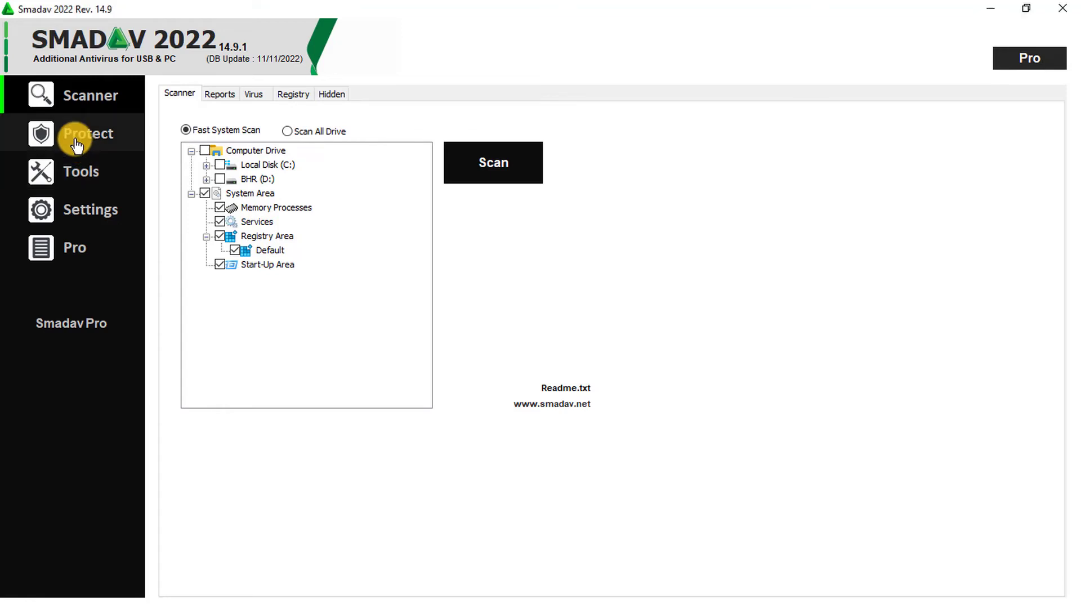
Step: Go to Smadav's Protect page in the left sidebar
left_click(77, 145)
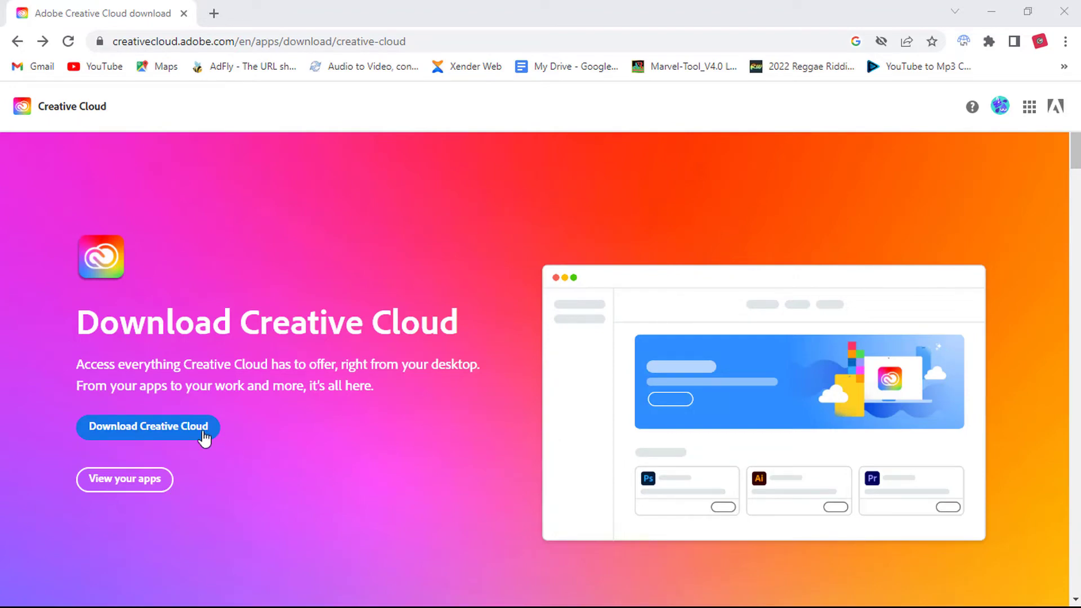
Step: Download the Creative Cloud desktop app installer from Adobe's download page
left_click(165, 428)
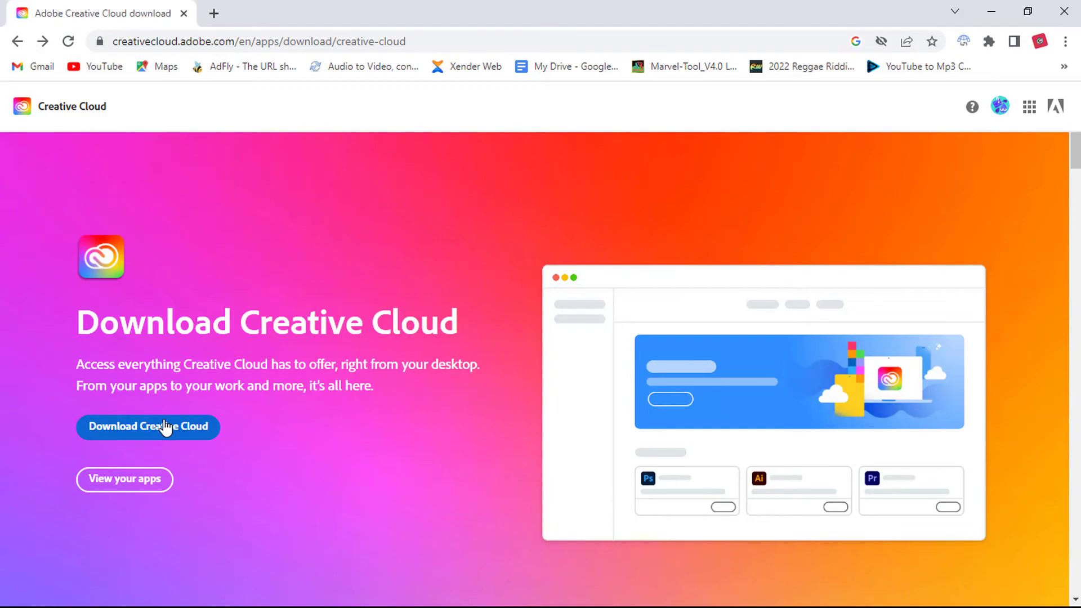
scroll(165, 428, "down", 20)
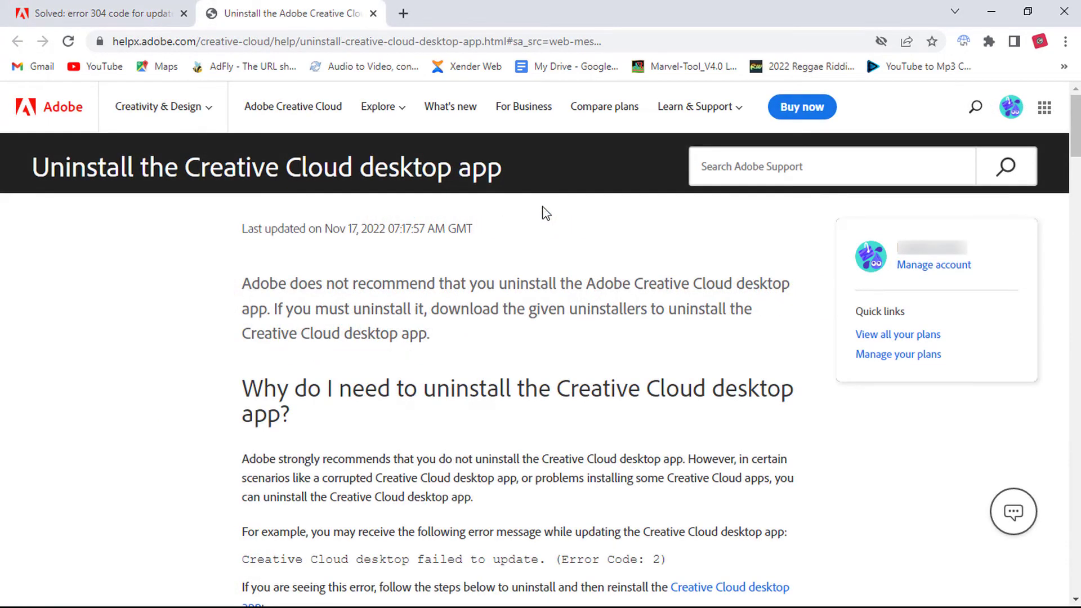
Step: Download the Creative Cloud uninstaller ZIP for Windows 10, 8, 7 (64-bit) from the help page's download table
scroll(544, 212, "down", 10)
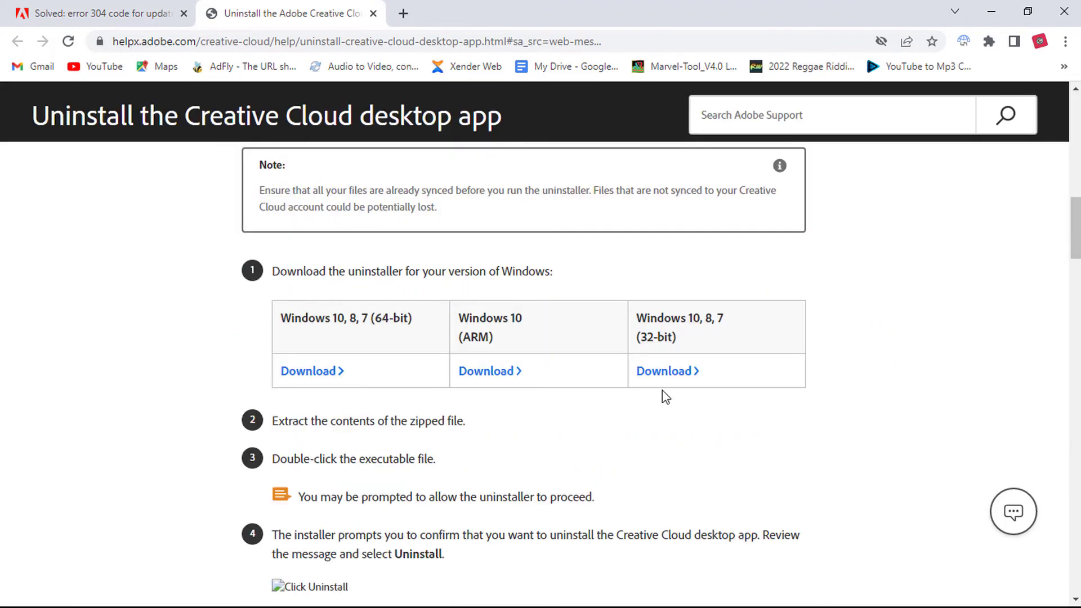
scroll(327, 269, "down", 10)
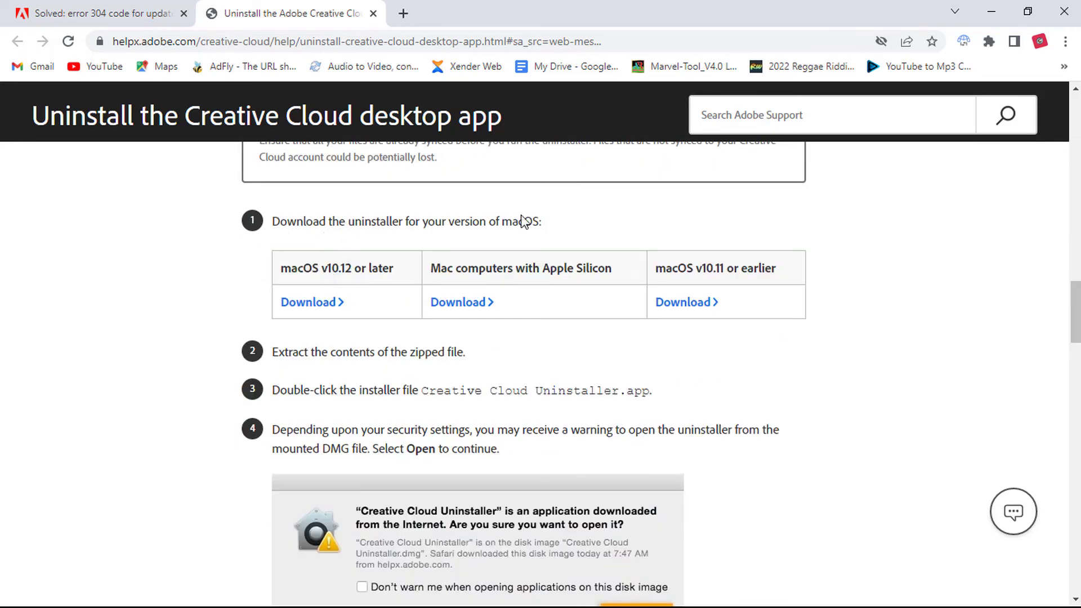
scroll(310, 239, "up", 7)
scroll(311, 240, "up", 5)
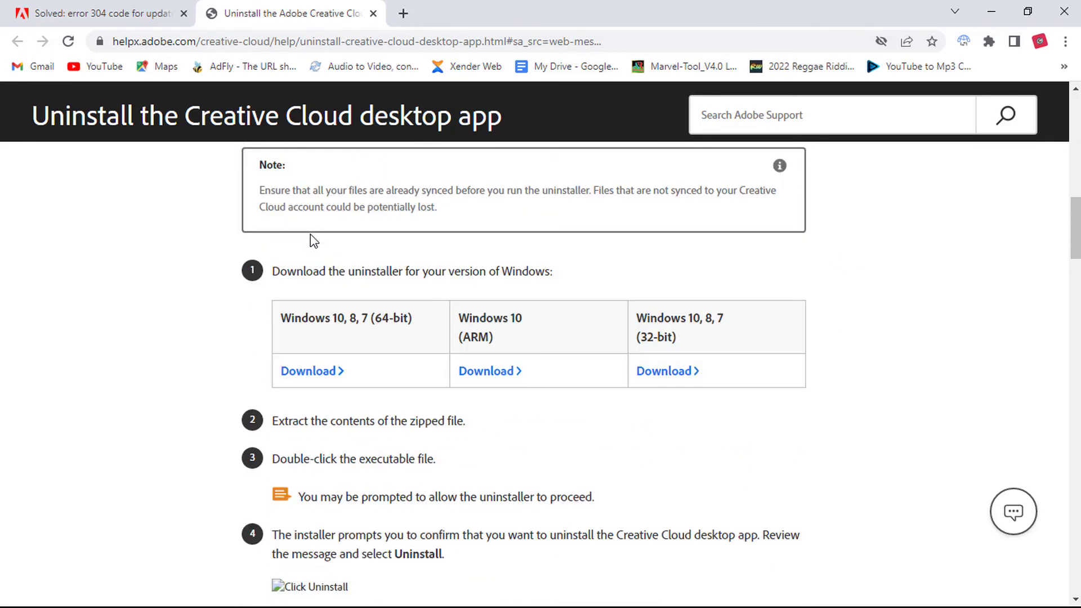
left_click(318, 380)
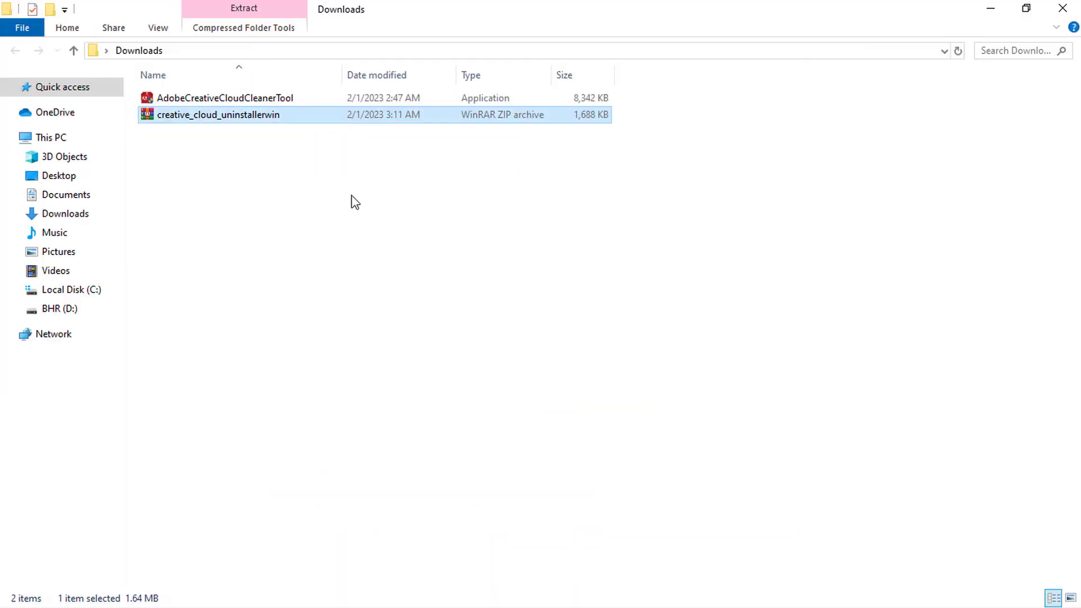
Step: Extract the uninstaller ZIP in Downloads and run Creative Cloud Uninstaller as administrator to remove Creative Cloud
right_click(336, 117)
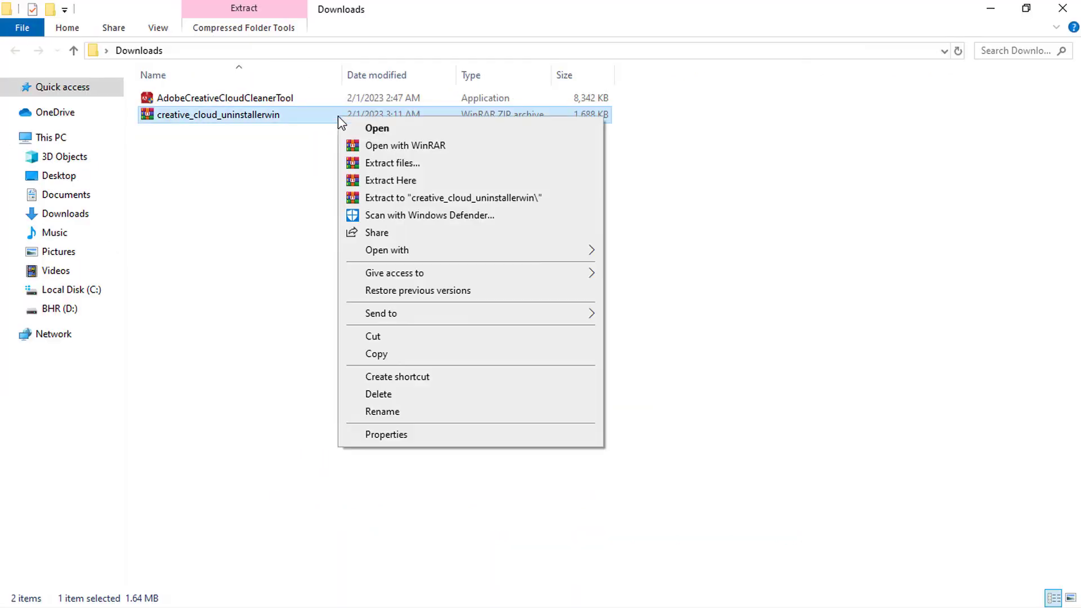
left_click(375, 178)
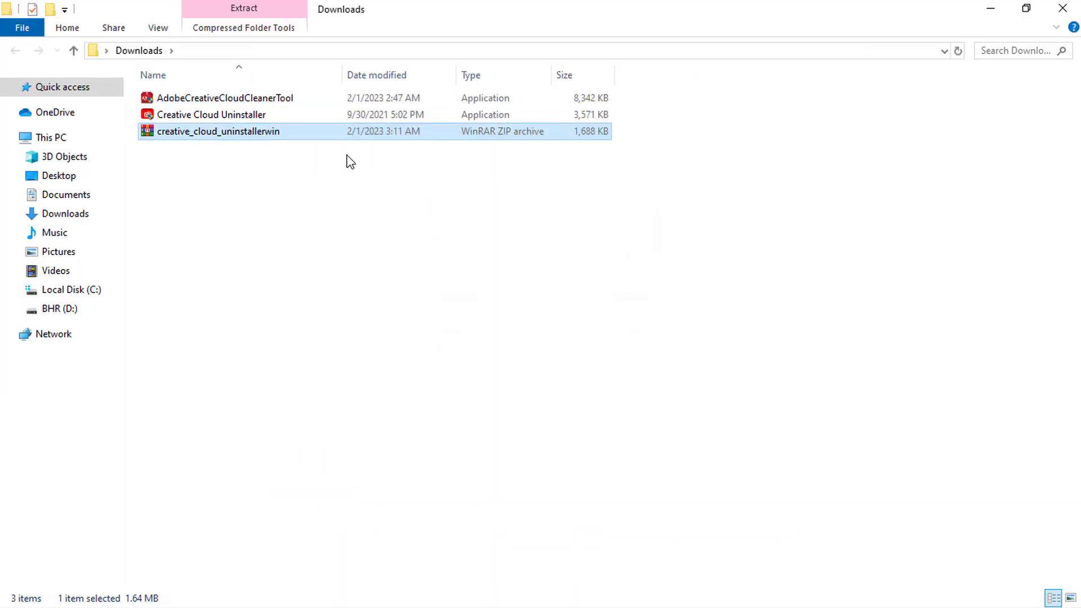
right_click(285, 115)
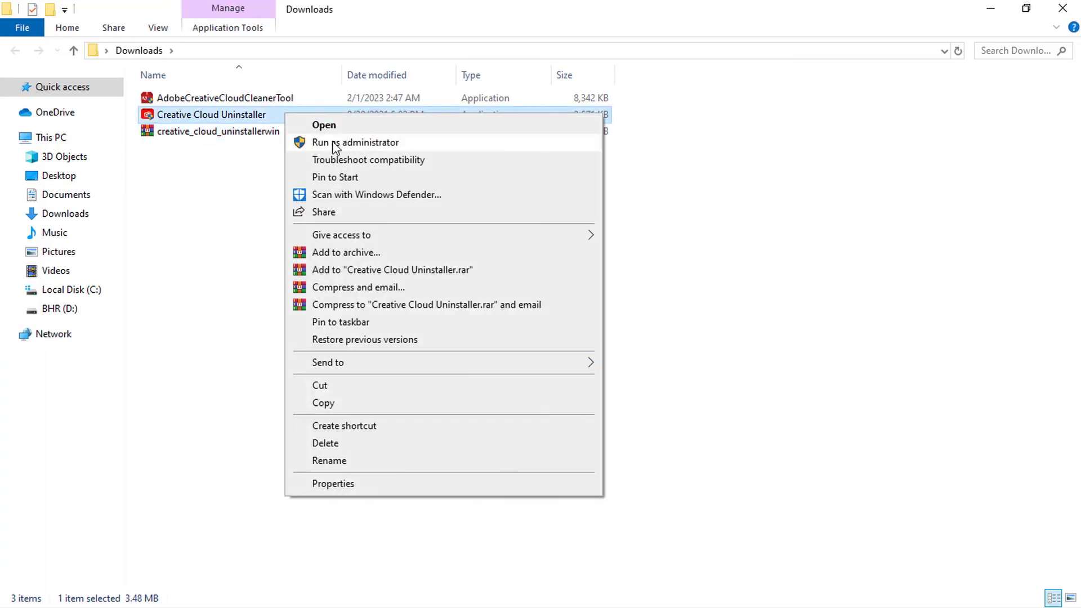
left_click(301, 143)
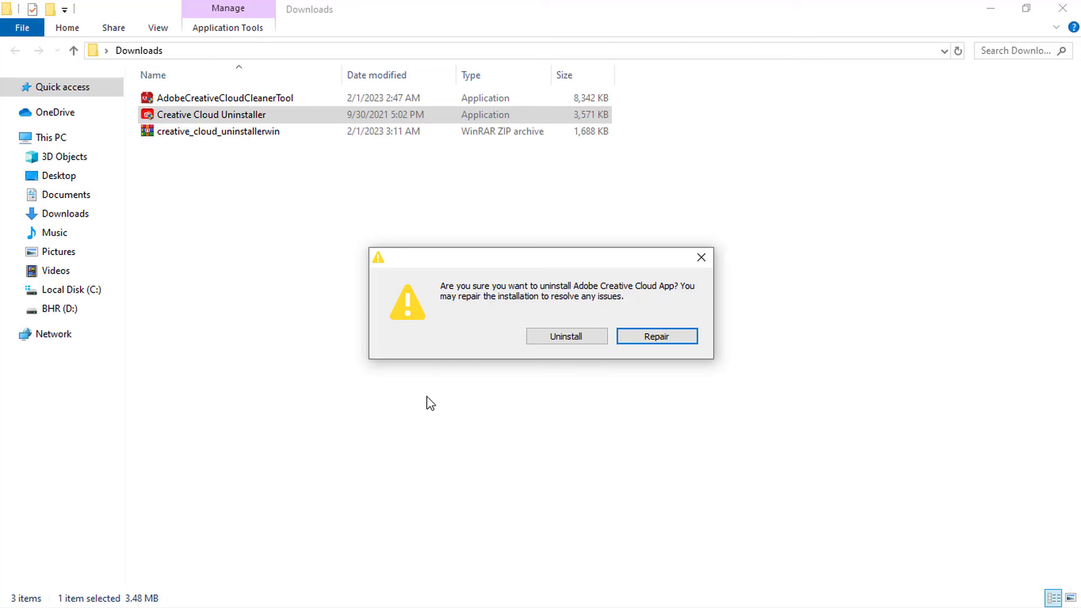
left_click(554, 333)
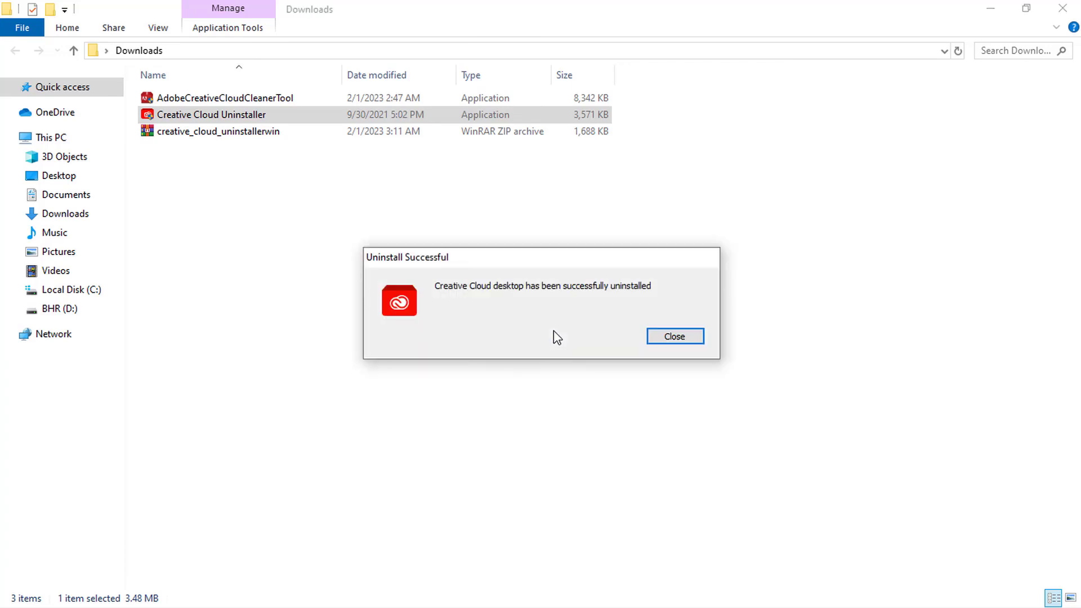
Step: Close the uninstaller, check for Windows updates, and turn off Defender real-time protection
left_click(670, 335)
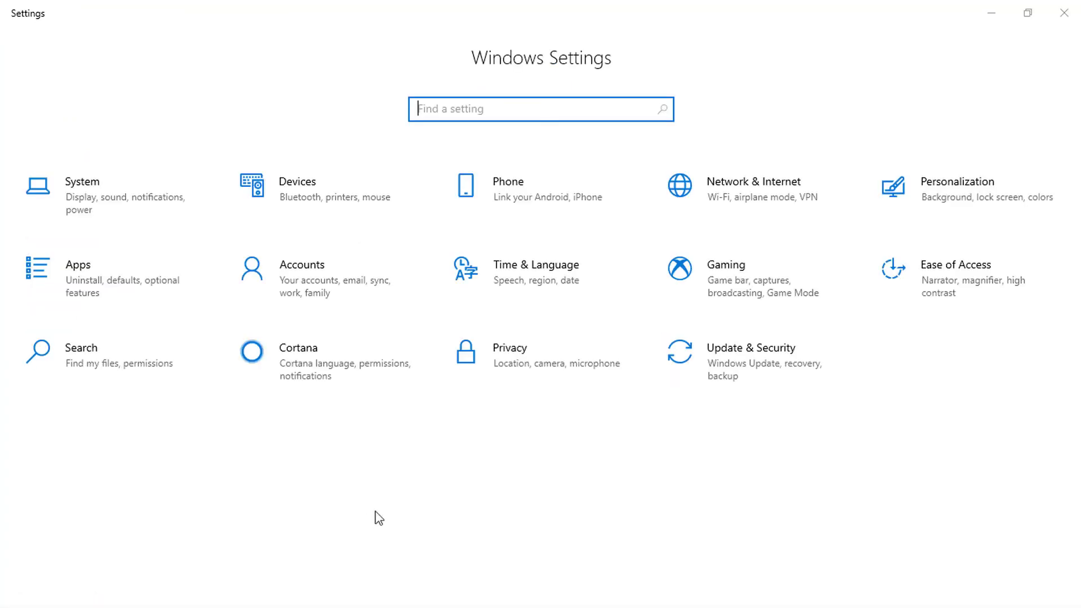
left_click(775, 369)
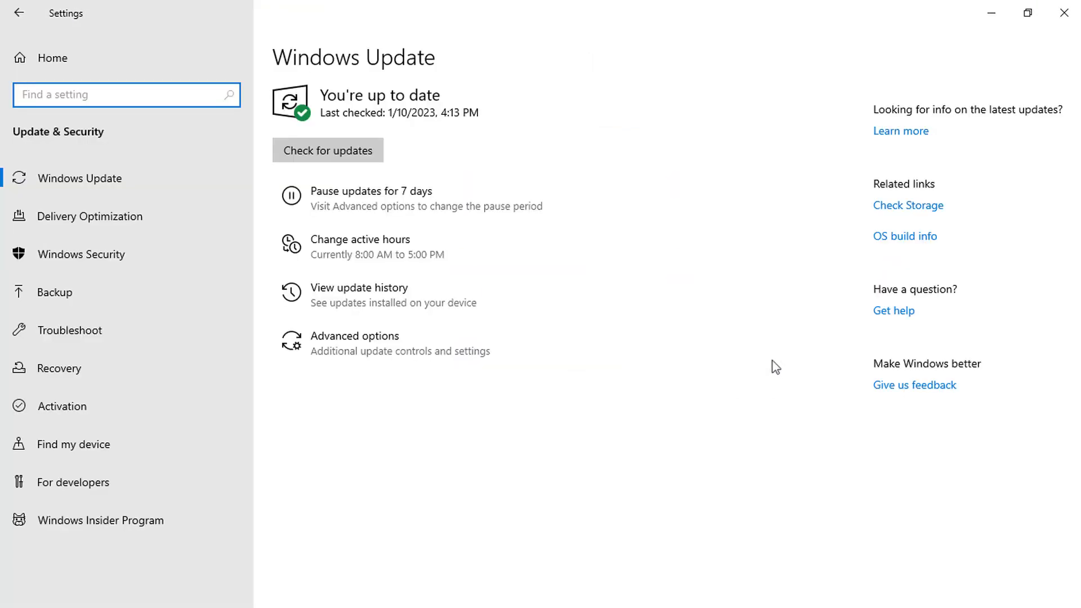
left_click(359, 150)
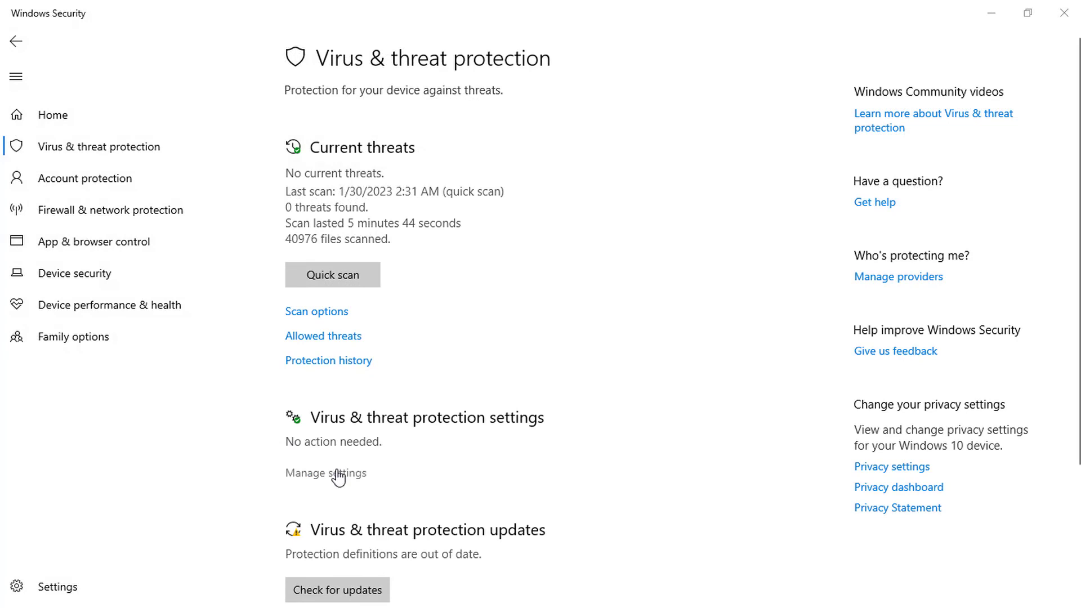
left_click(337, 476)
left_click(306, 257)
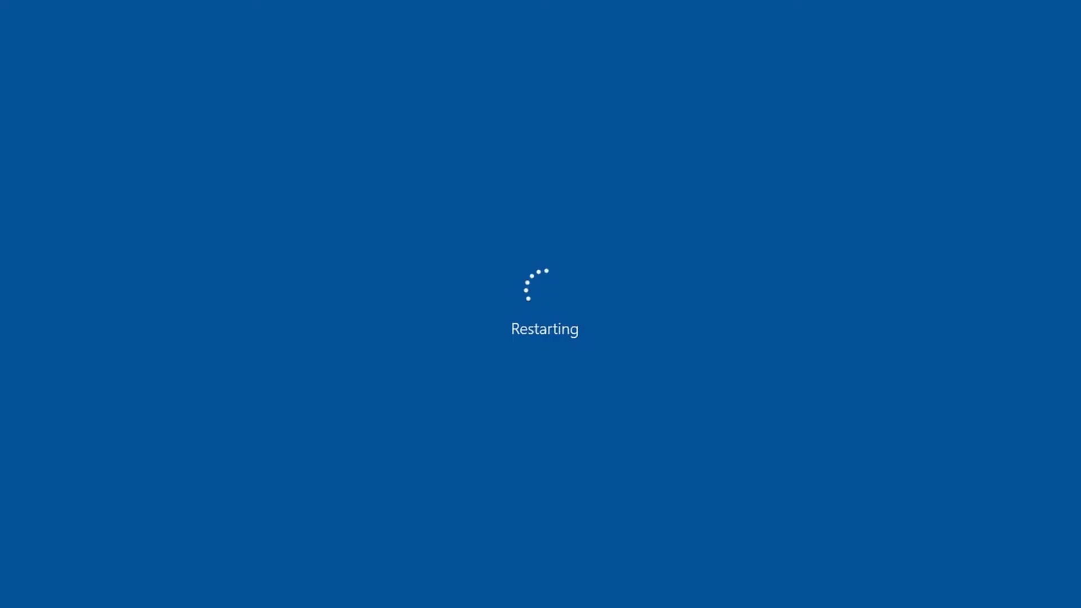